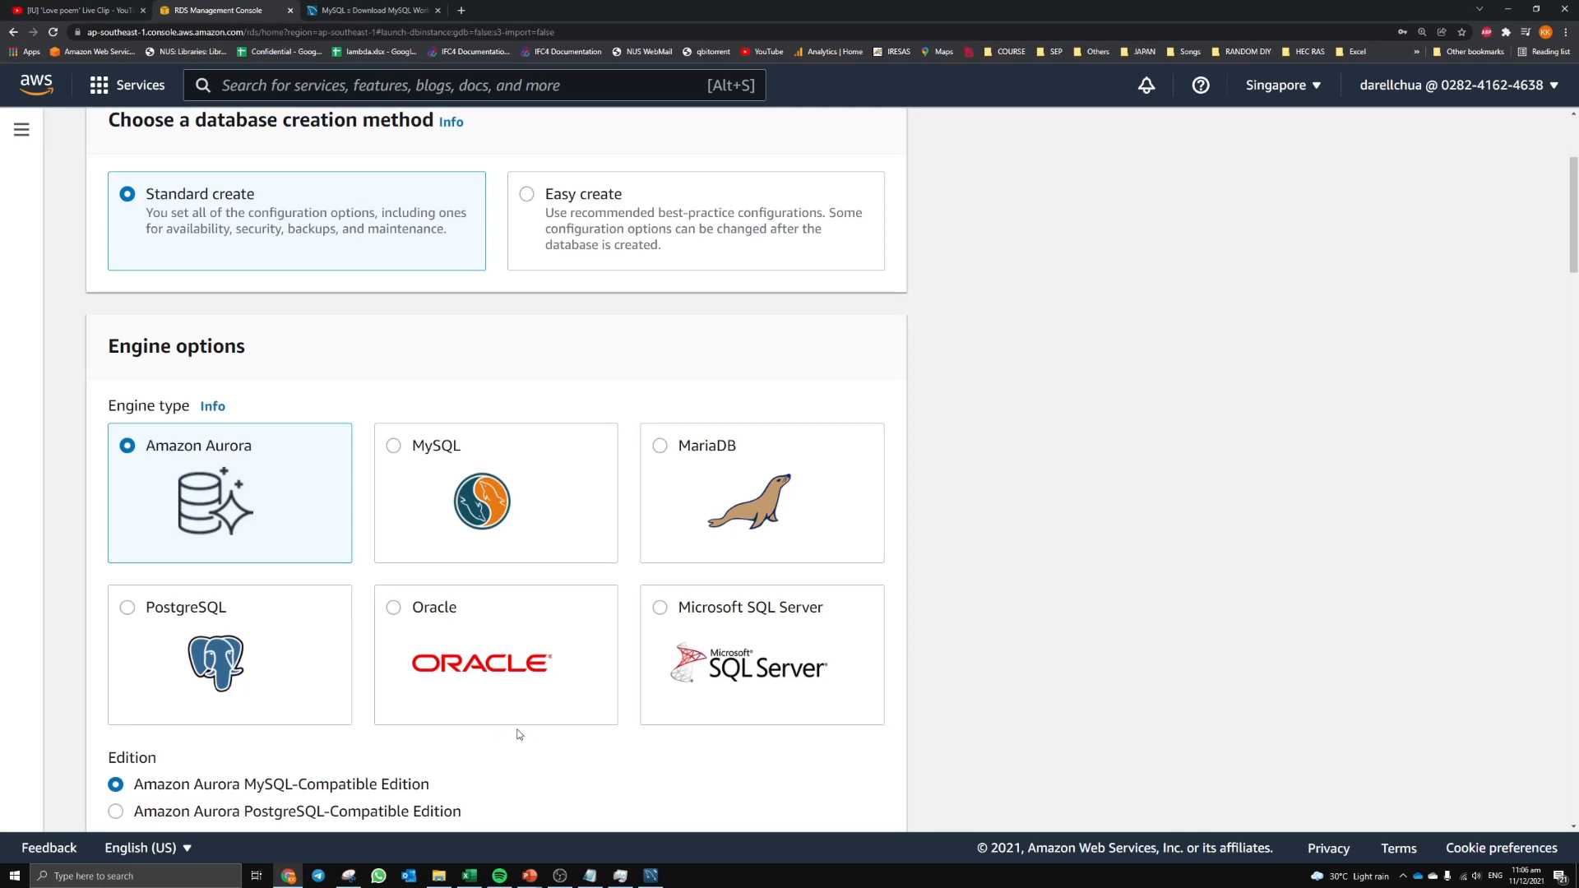
- Select MySQL as the engine type and look through the available MySQL versions
click(429, 453)
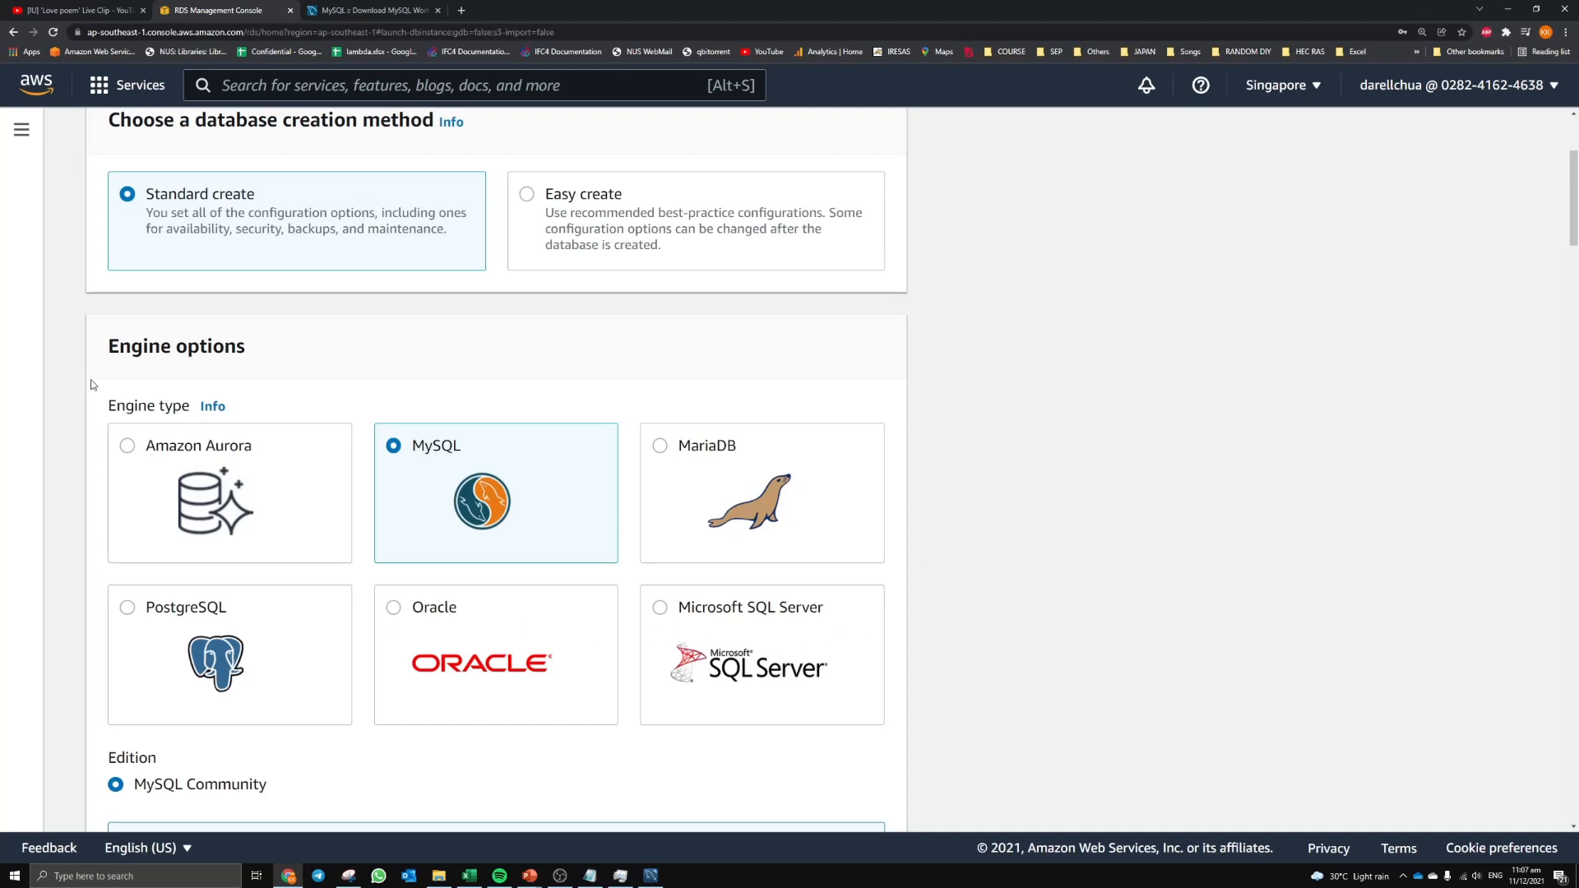
scroll(368, 377, down, 5)
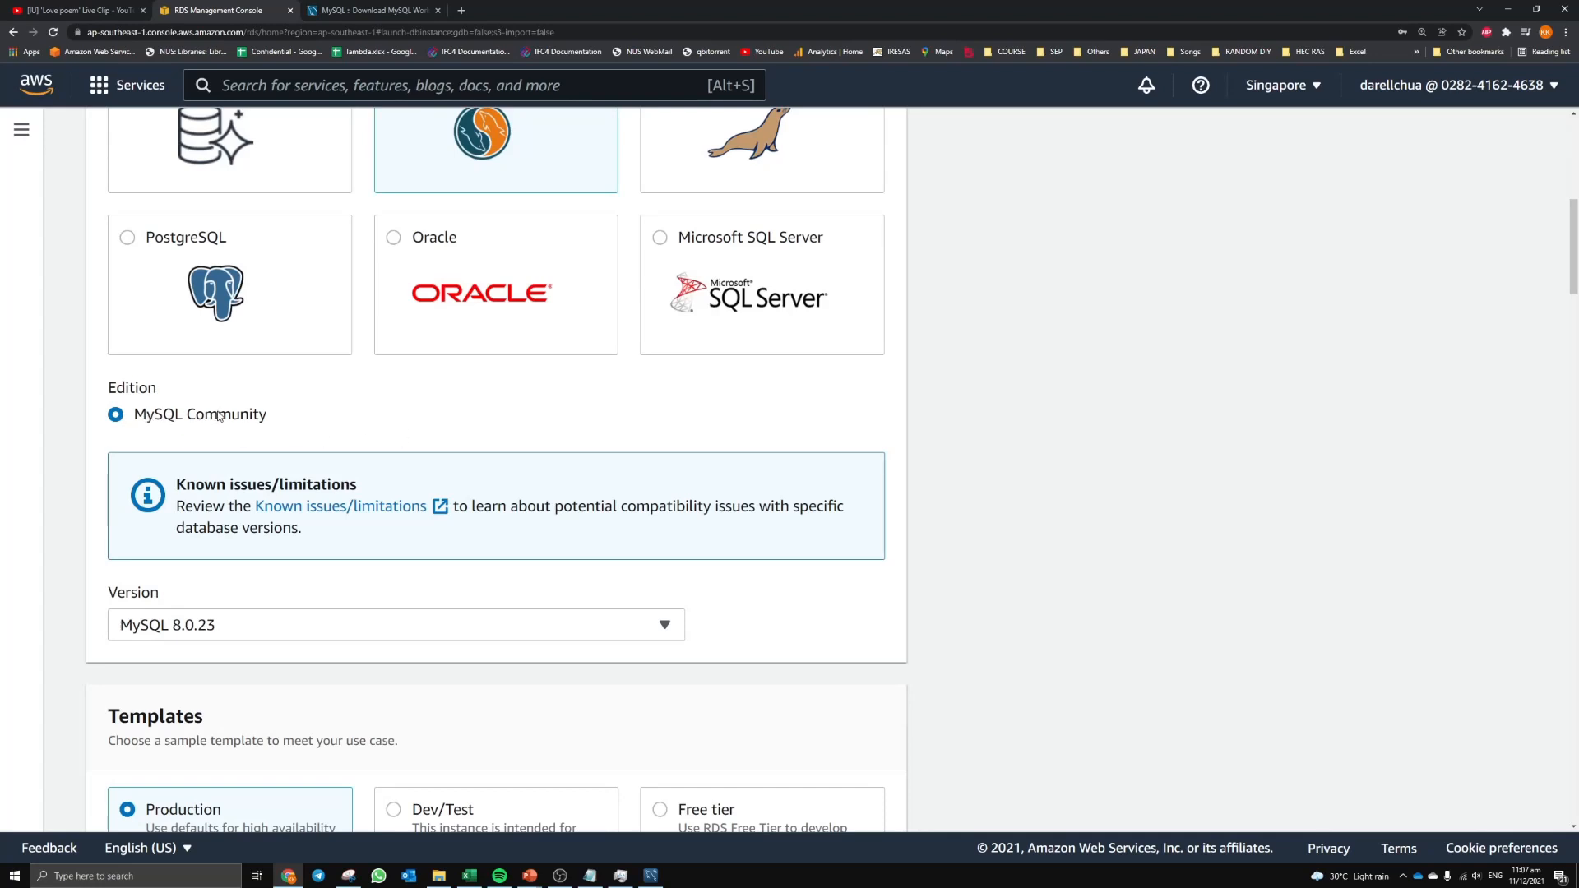
click(681, 639)
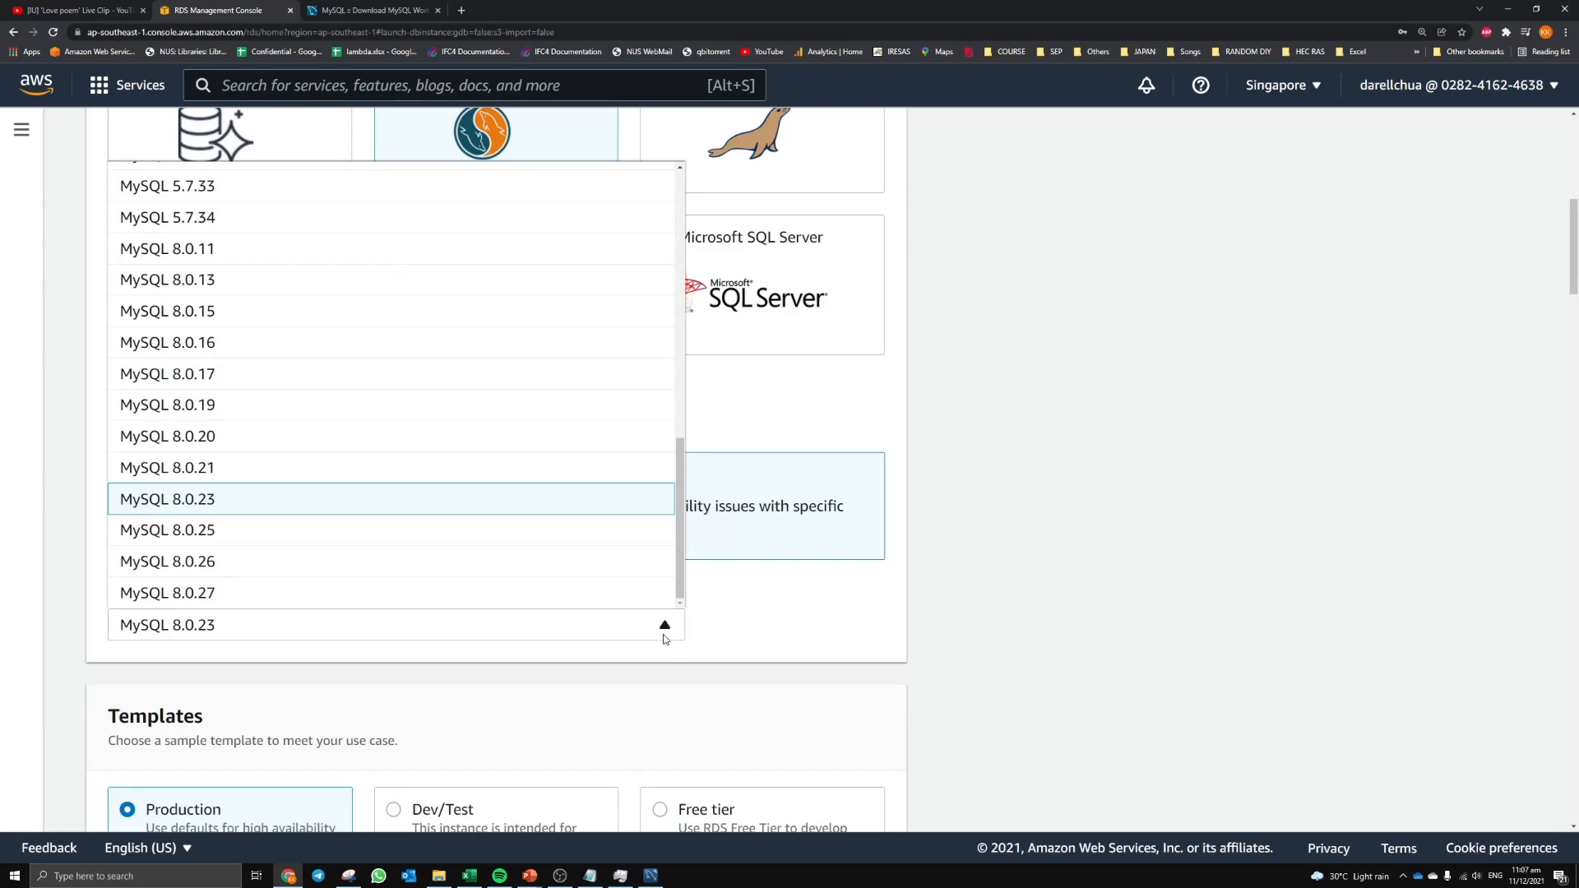
click(775, 631)
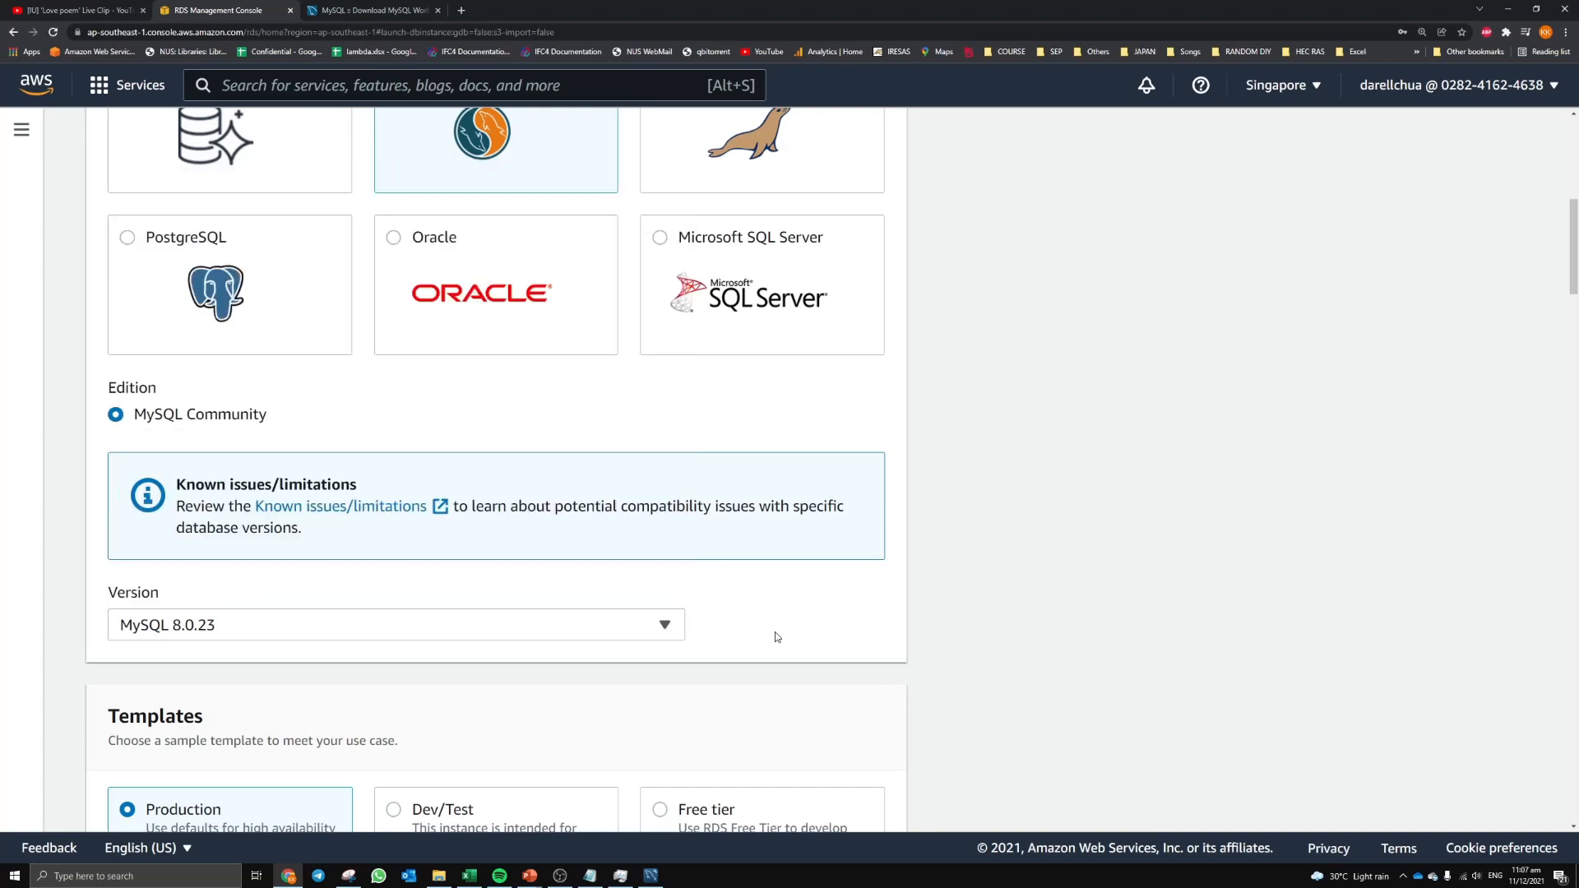
- Choose the Free tier template and check the DB instance identifier in the settings
scroll(775, 631, down, 5)
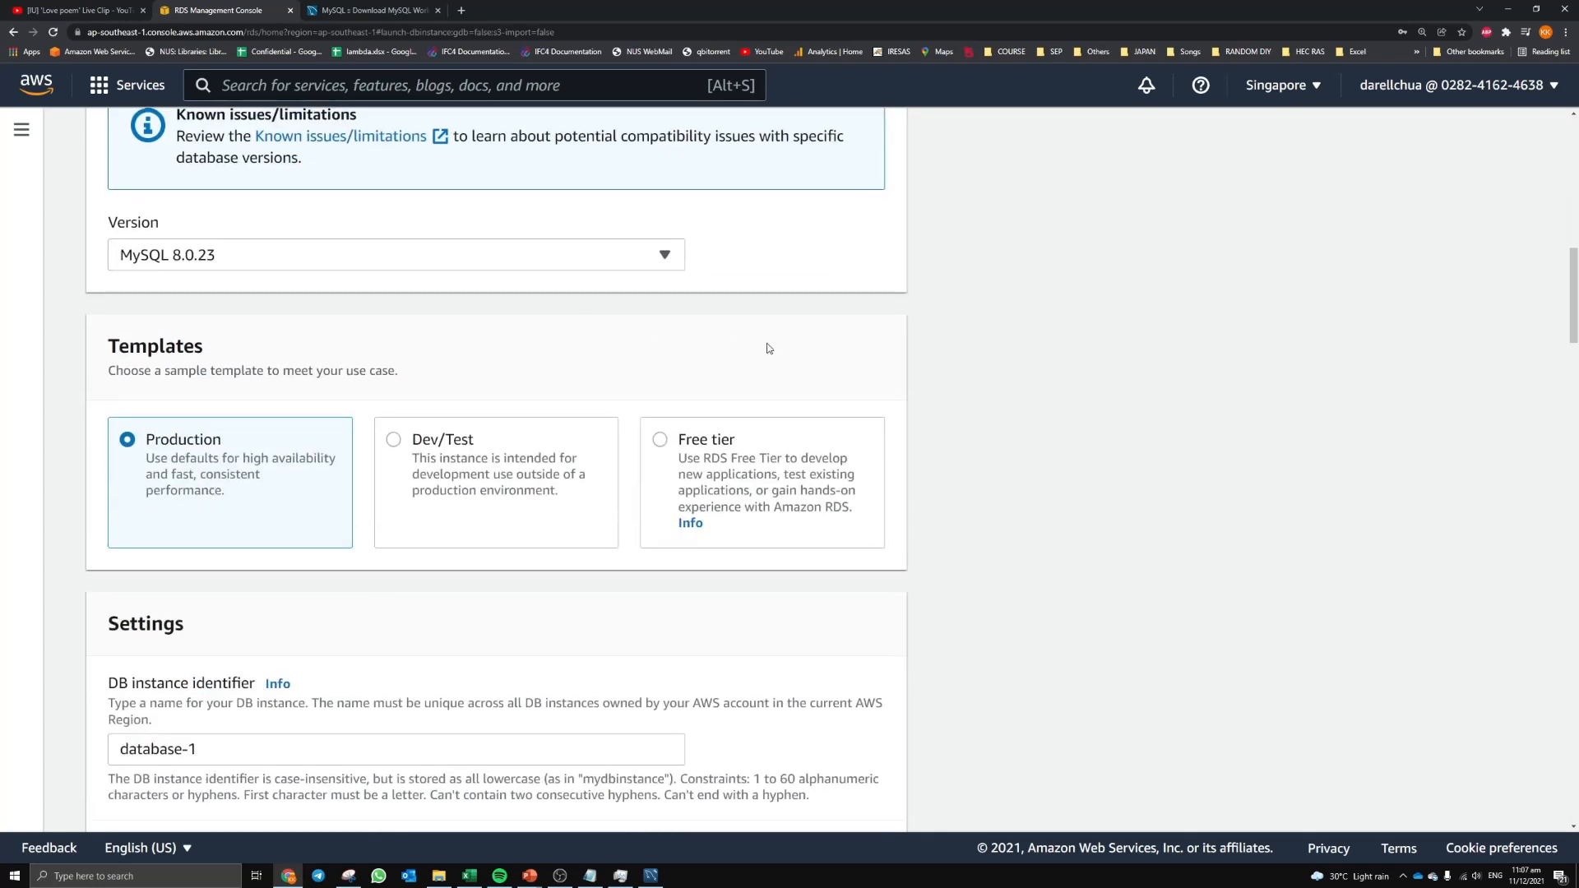
click(662, 441)
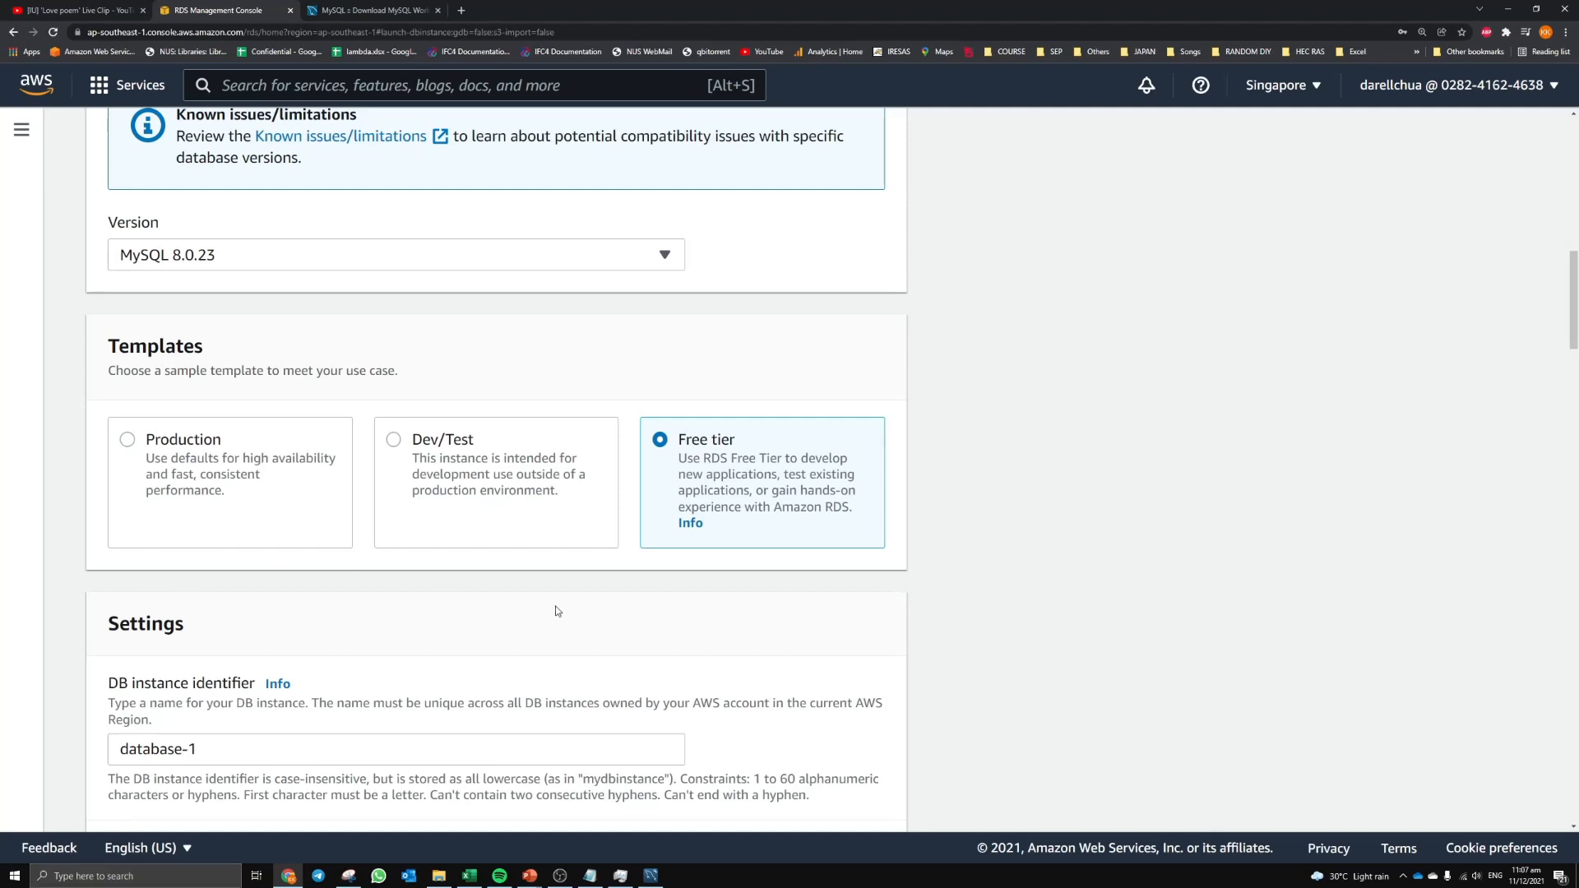
scroll(543, 585, down, 3)
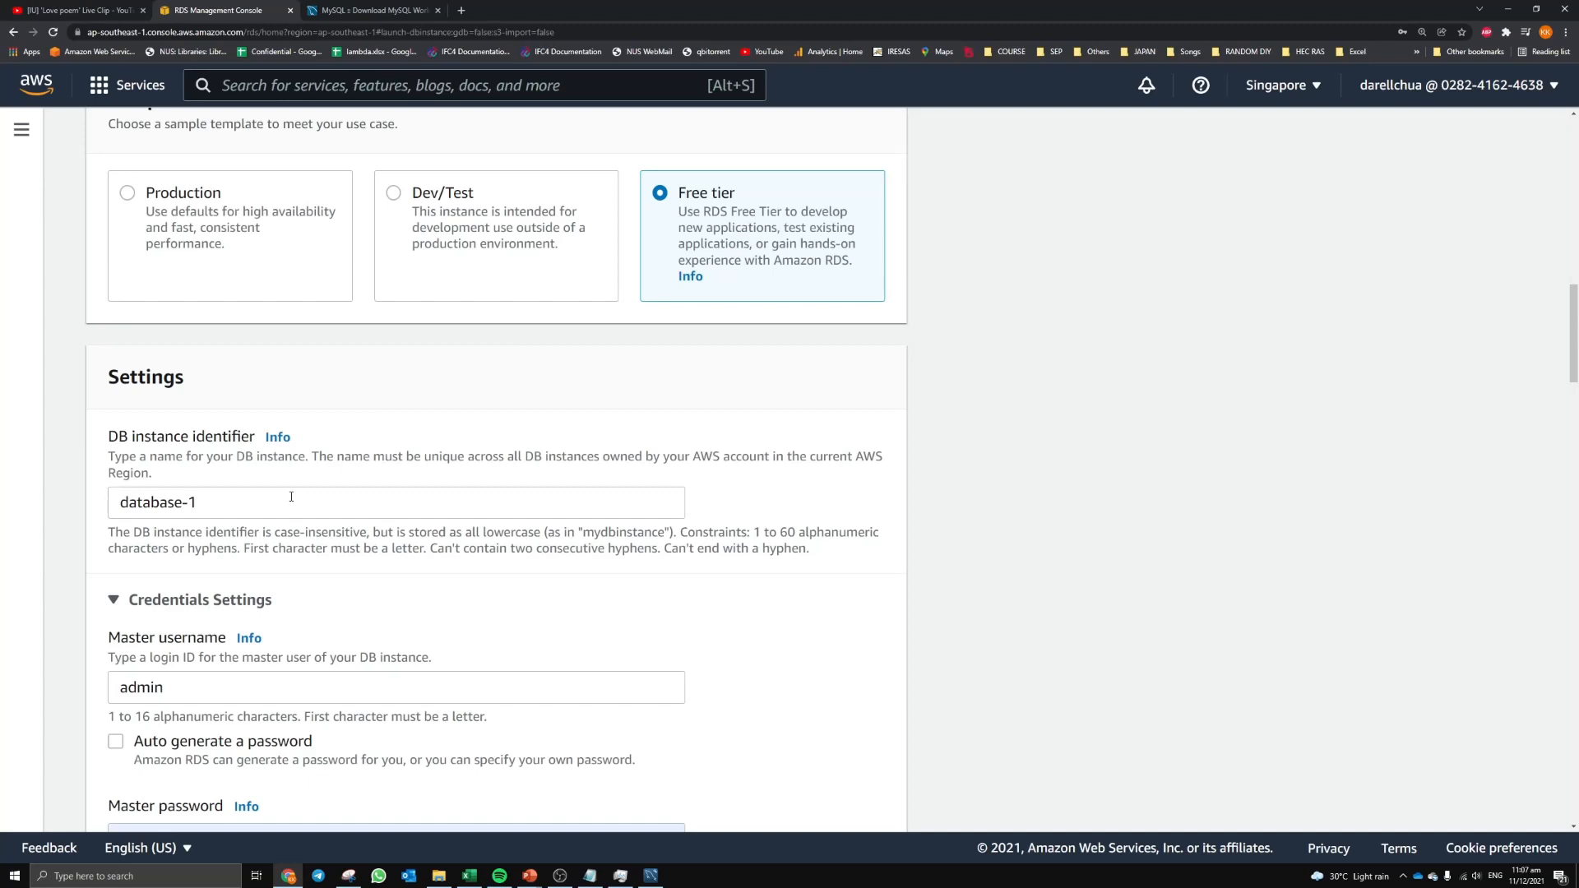
click(328, 500)
drag(107, 435, 257, 436)
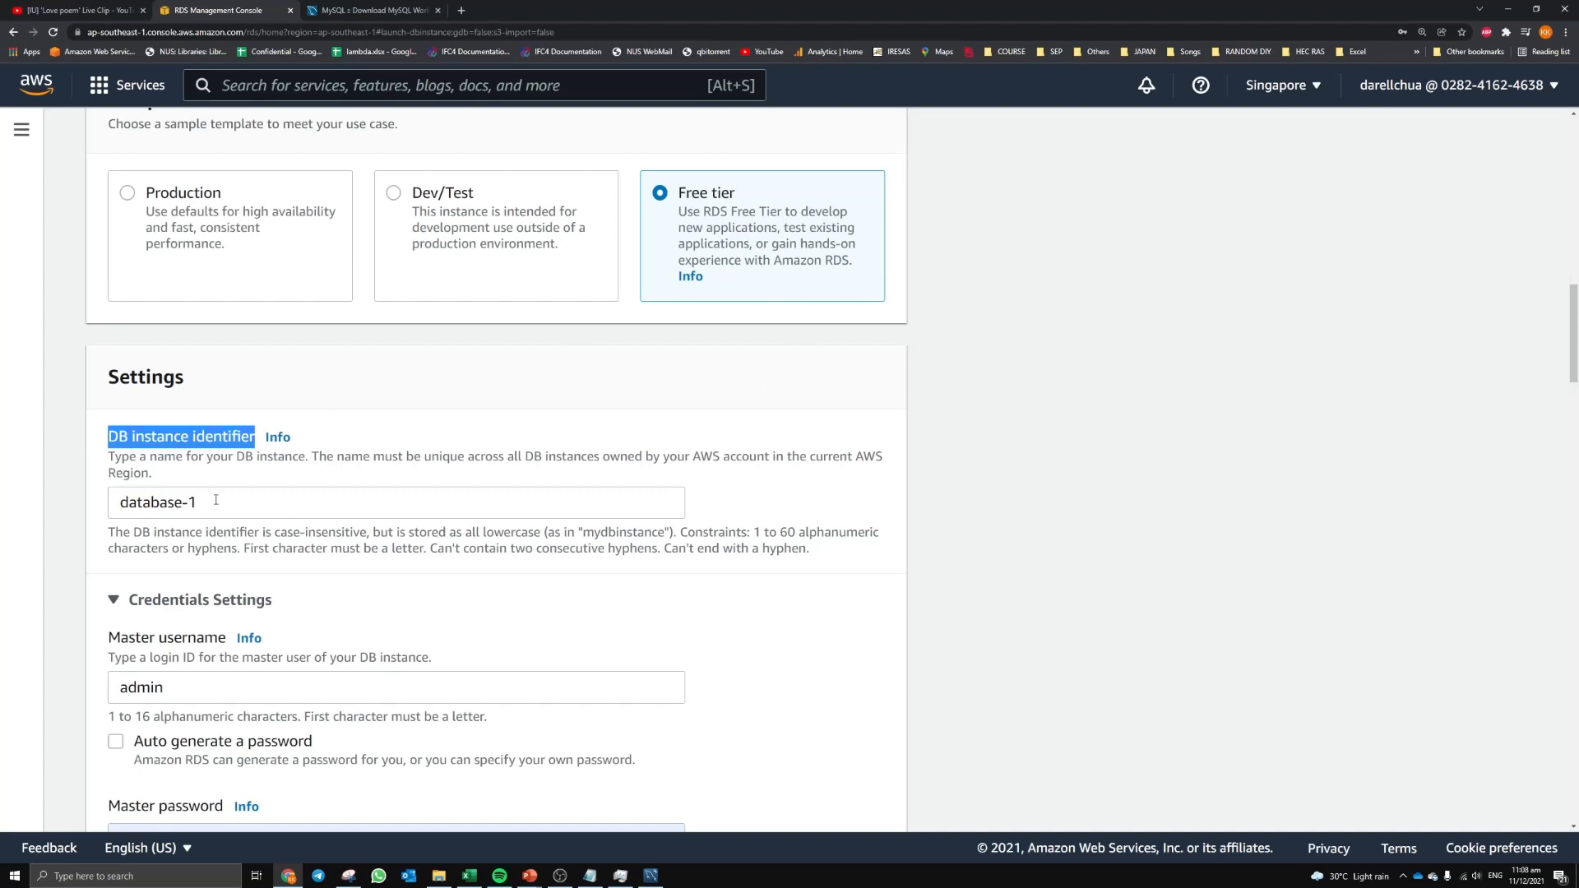
click(247, 501)
drag(257, 503, 115, 502)
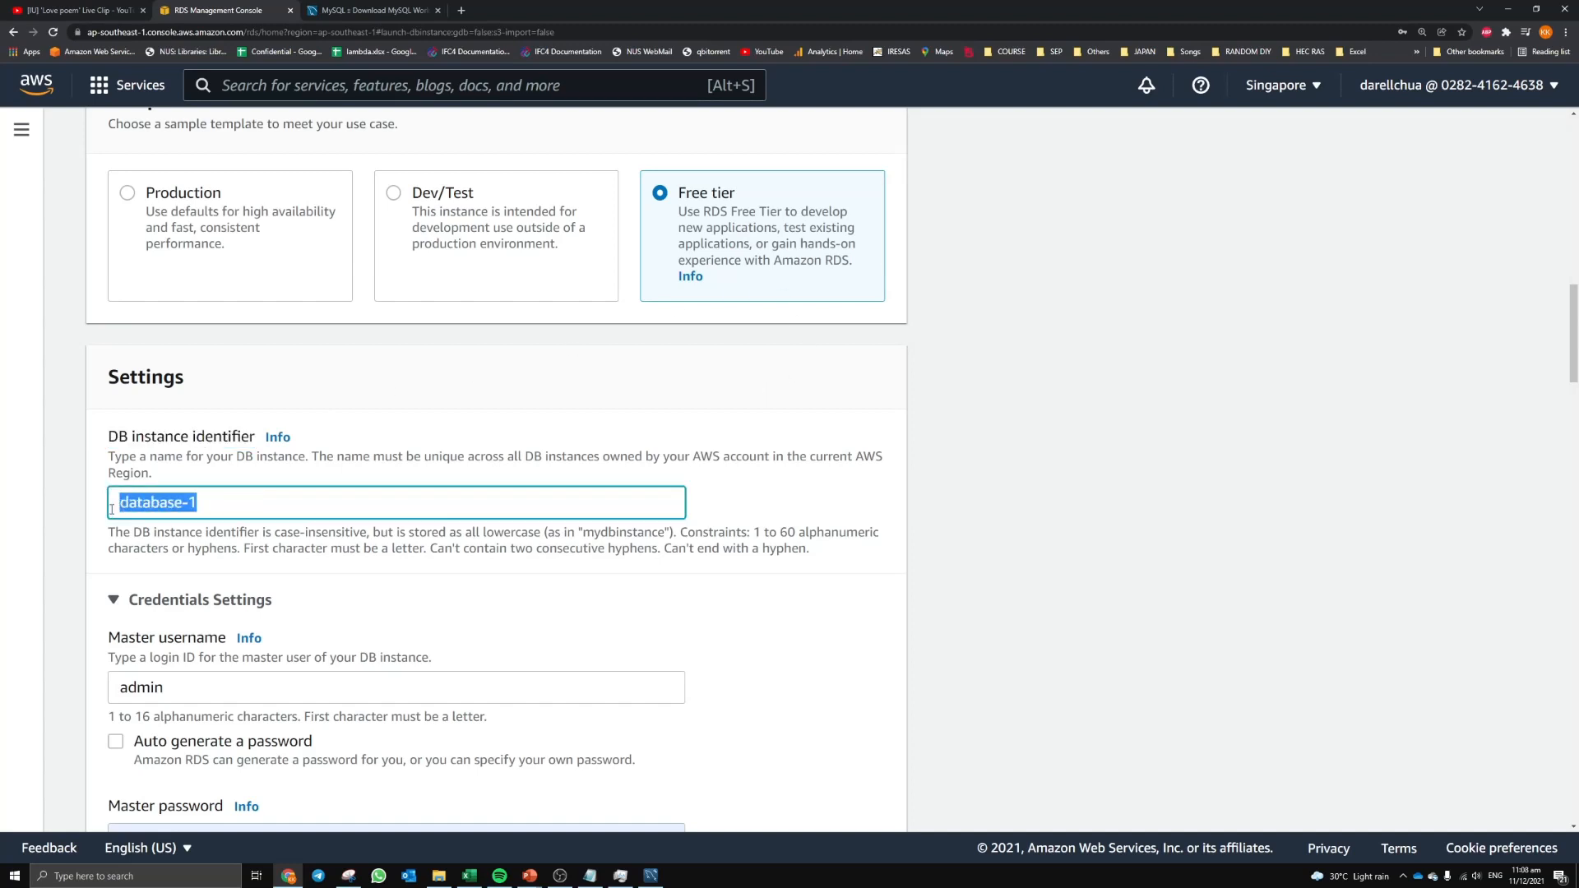
- Enter the master password for the admin user and repeat it in the confirmation field
scroll(436, 588, down, 3)
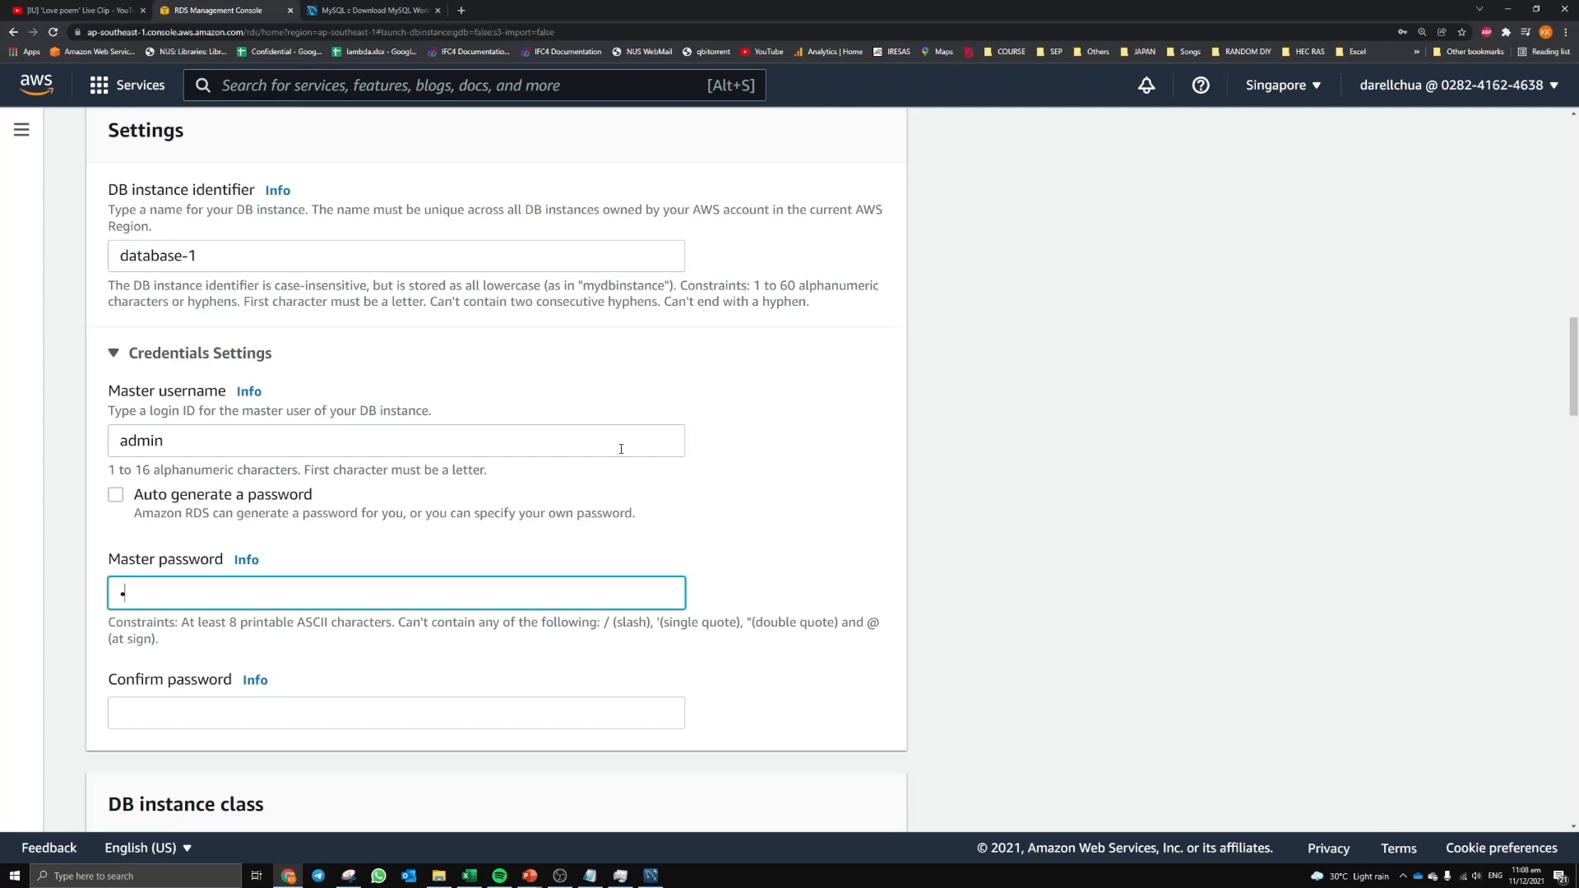
text(assword)
key(BackSpace)
key(BackSpace)
key(BackSpace)
key(BackSpace)
key(BackSpace)
key(BackSpace)
text(••••••)
key(Tab)
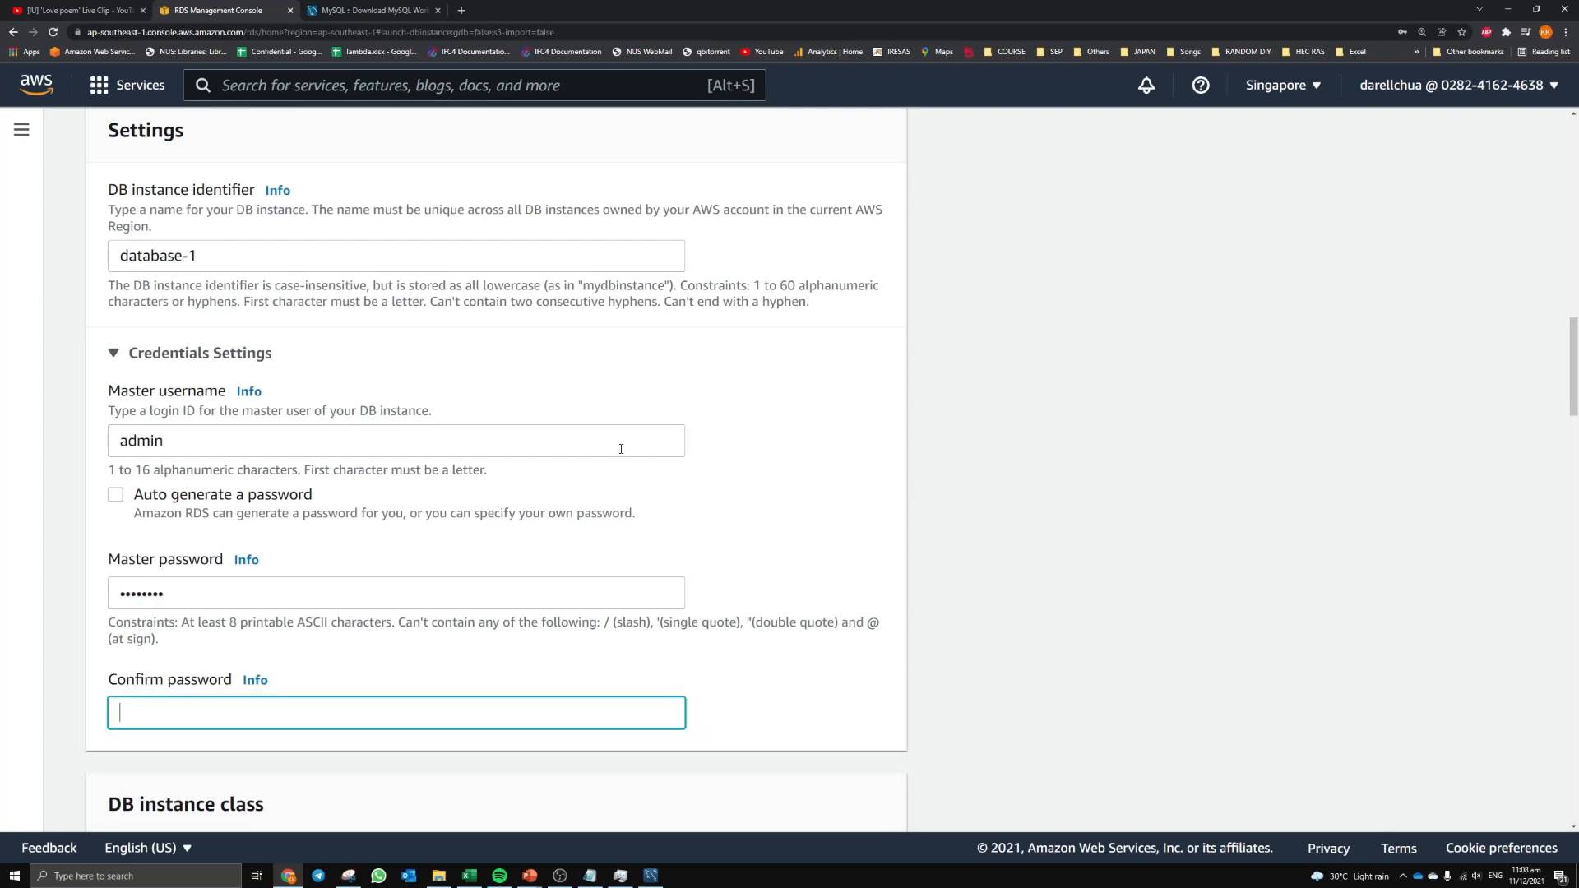
text(••••••••)
- Switch the template to Production, view the DB instance classes it offers, and return to the Free tier template
scroll(734, 484, down, 4)
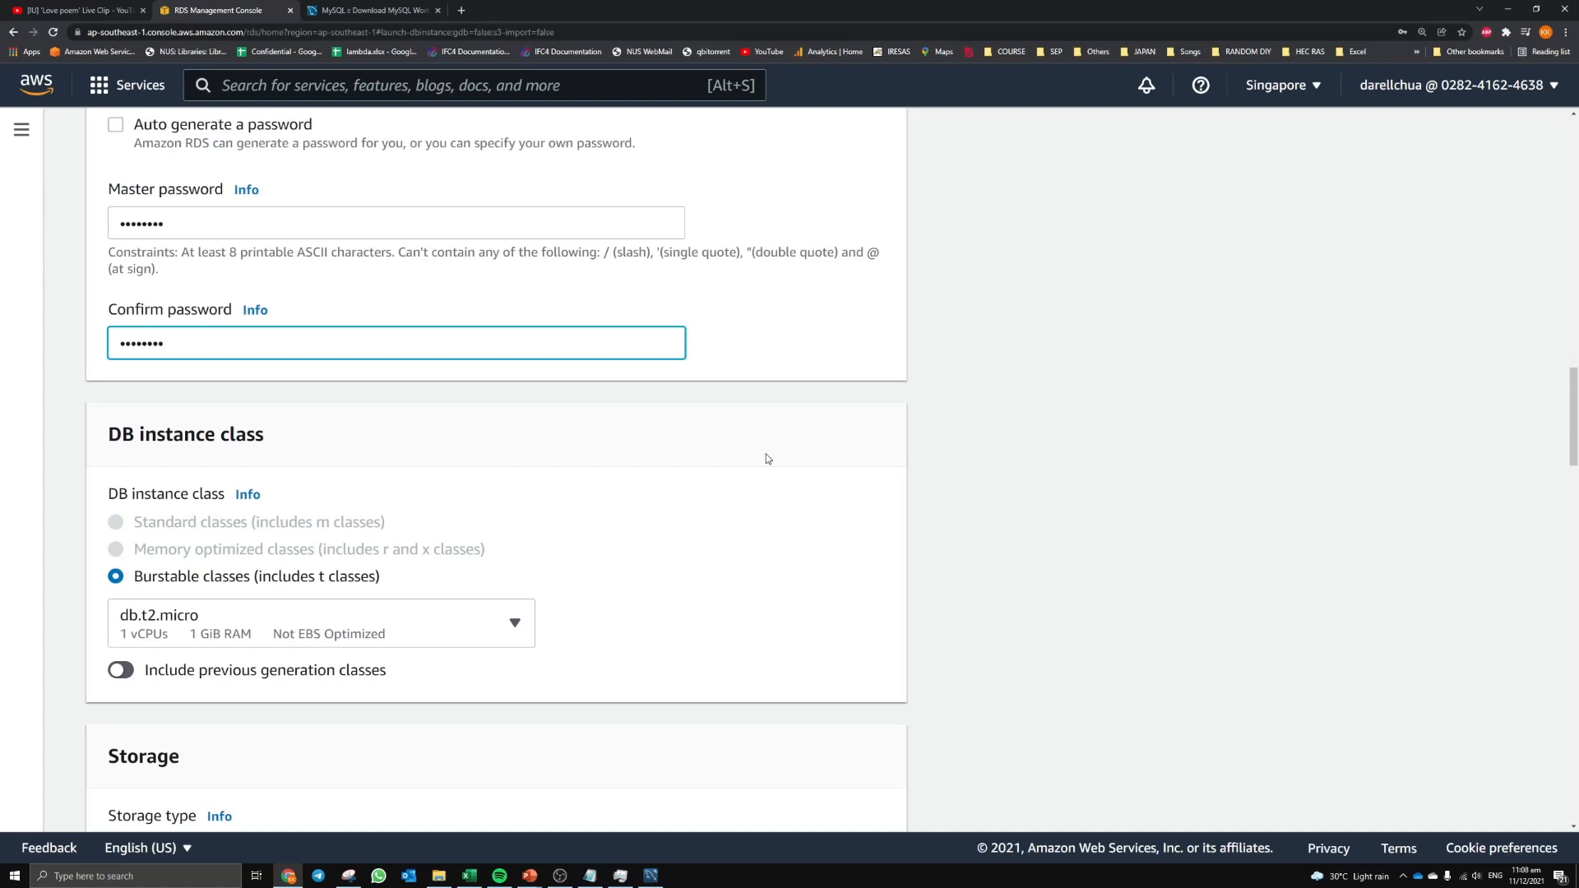
scroll(726, 496, up, 5)
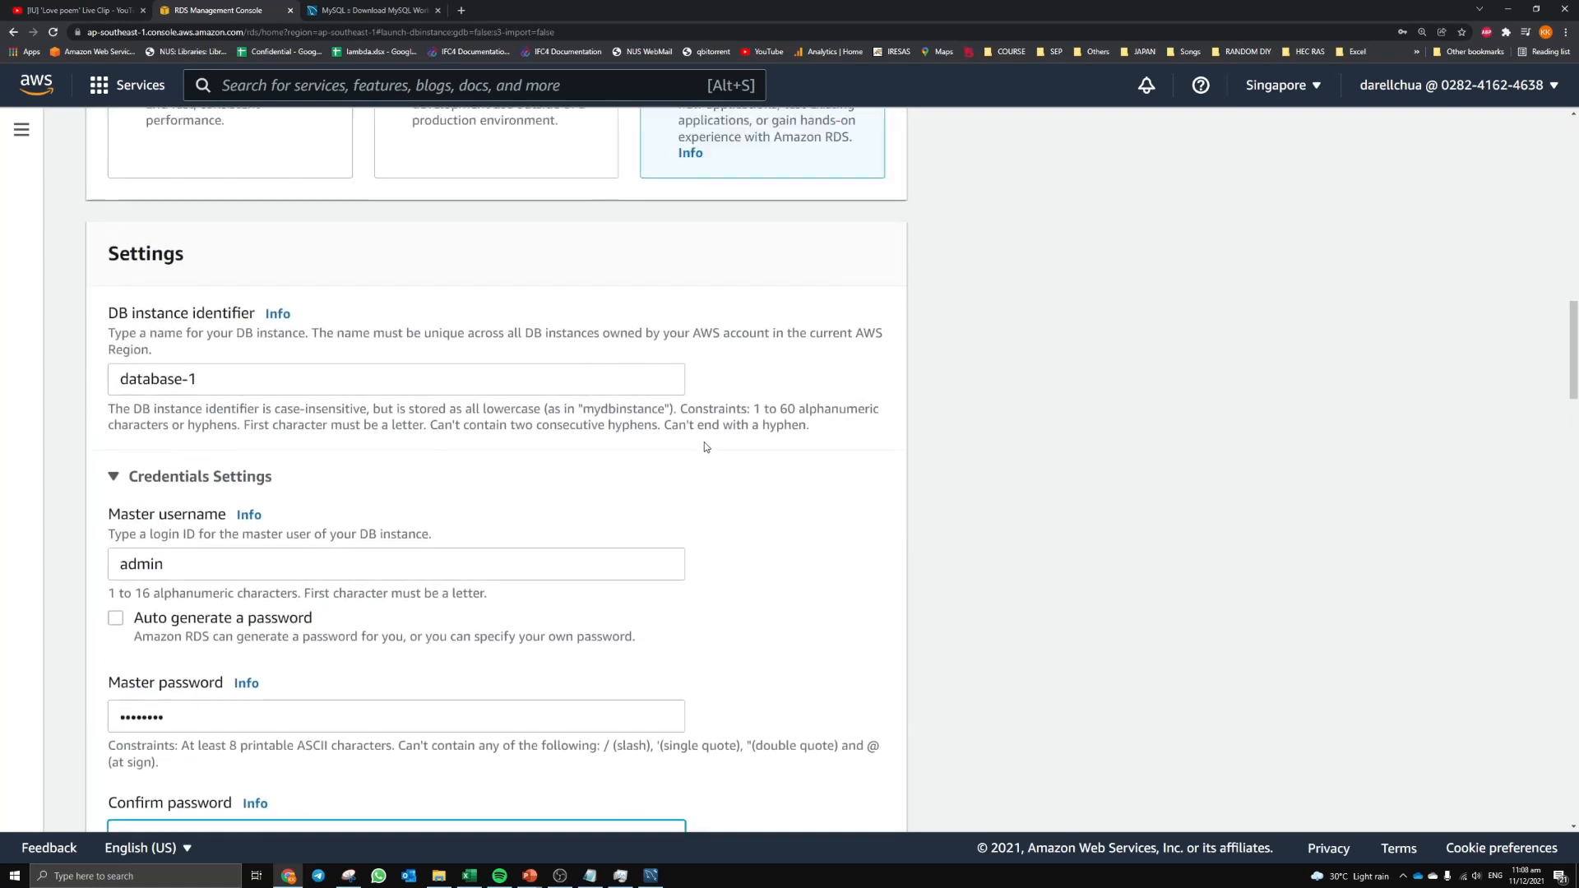
scroll(708, 448, up, 1)
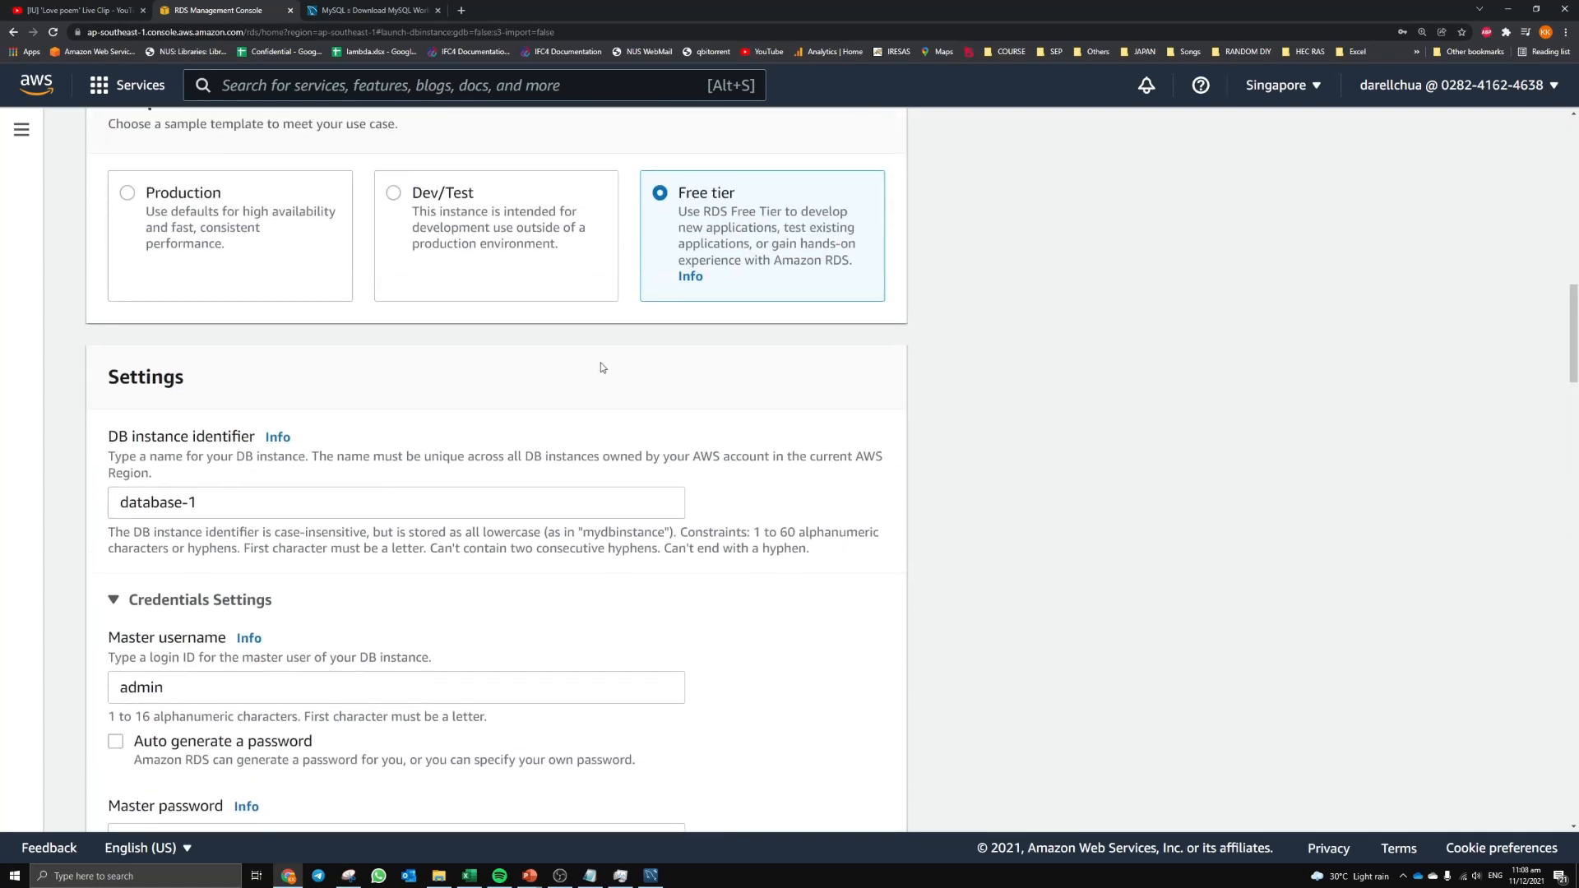
click(127, 194)
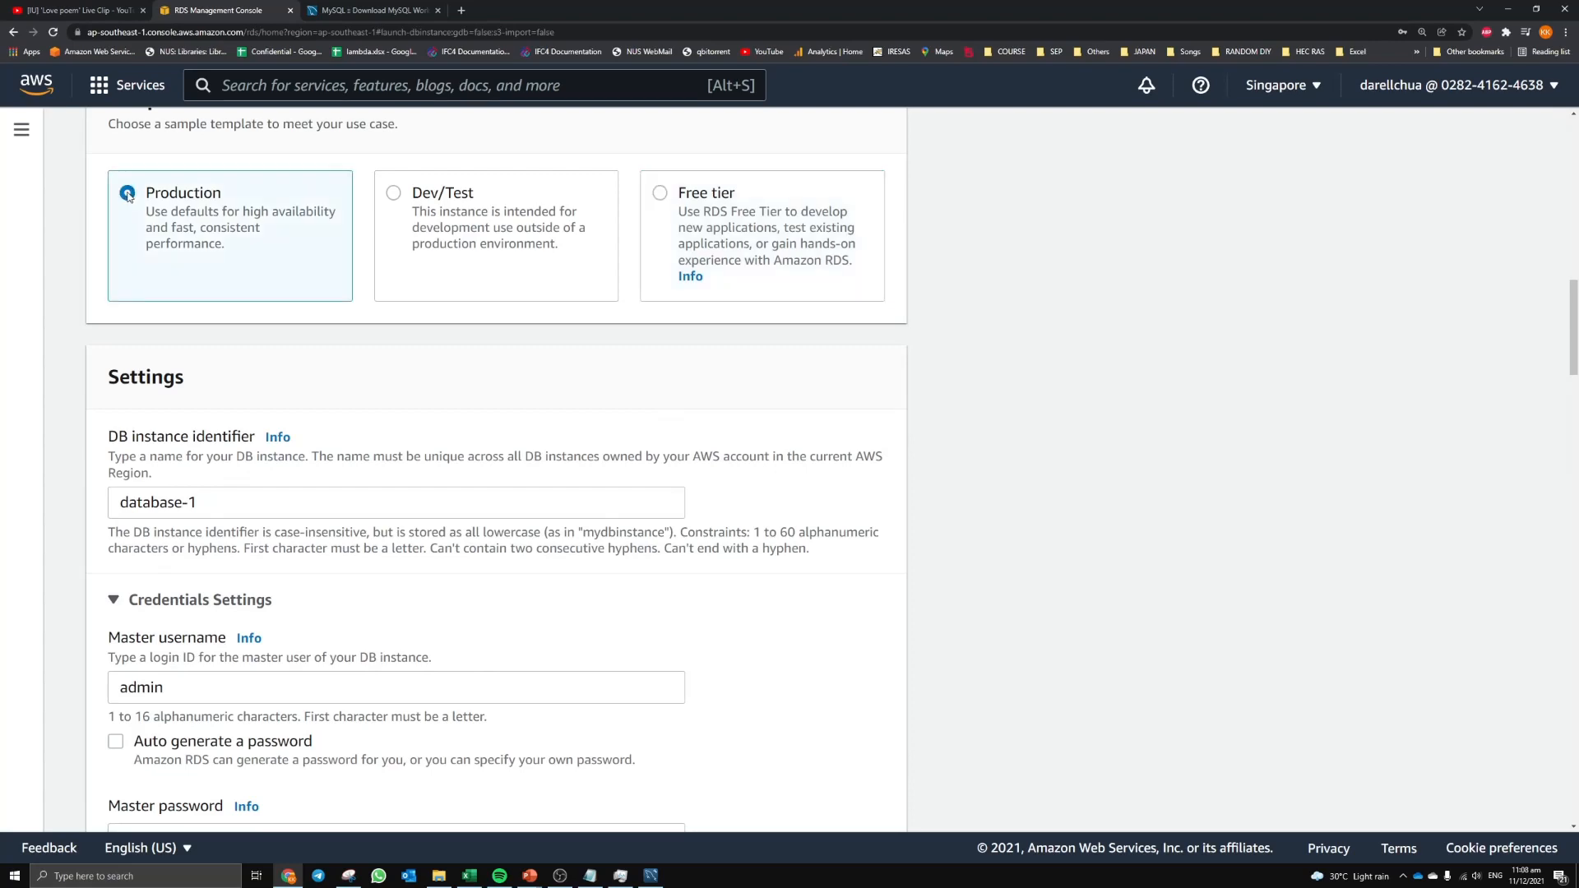
scroll(732, 530, down, 3)
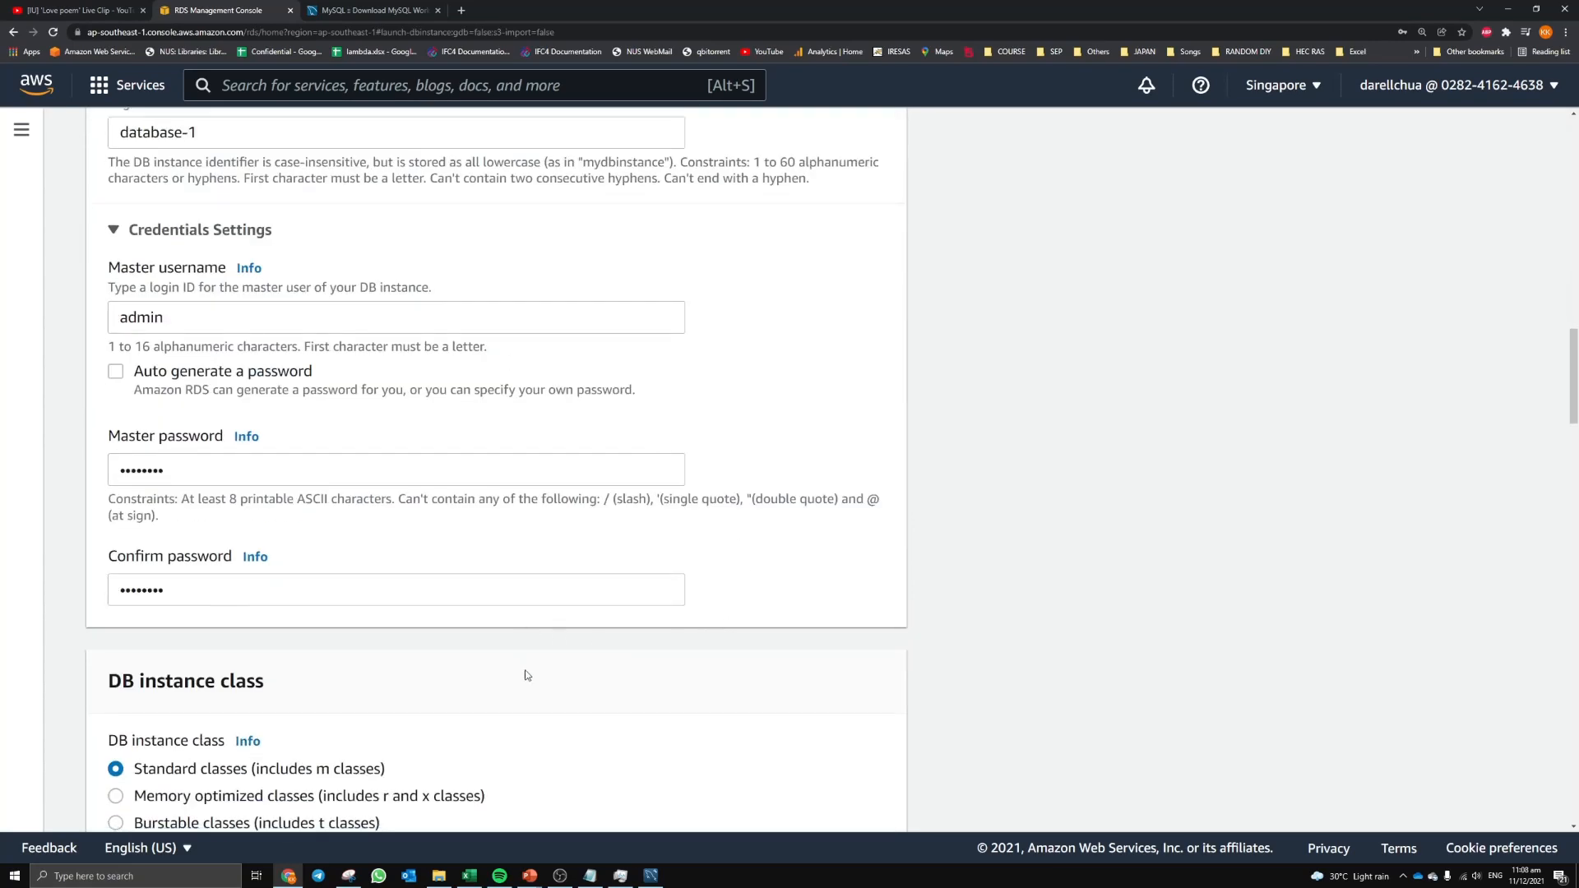
scroll(510, 684, down, 2)
click(455, 640)
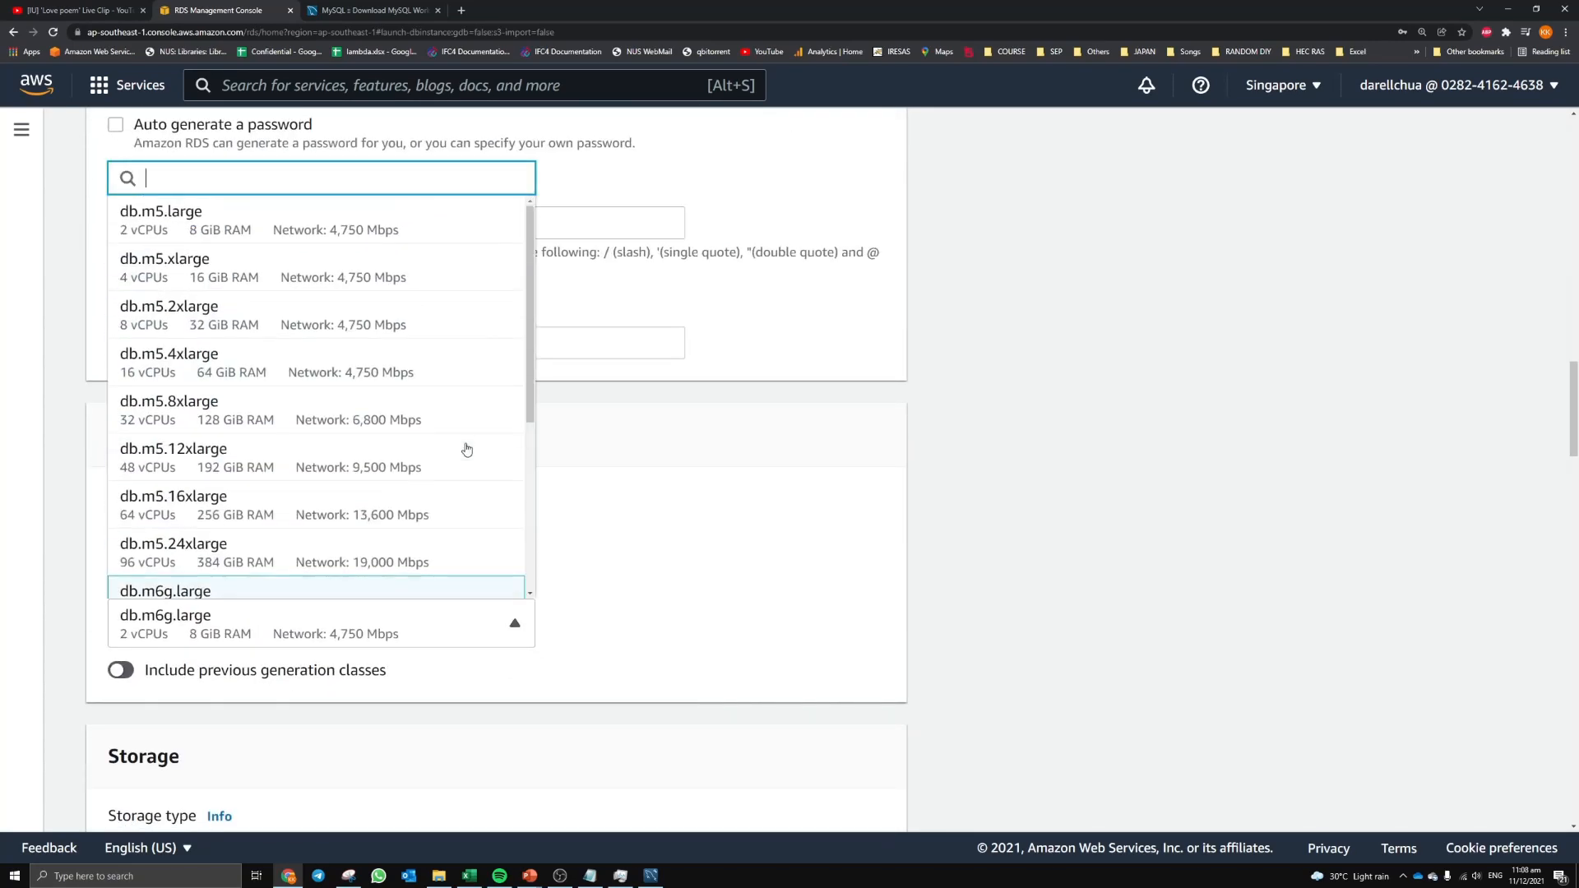
click(985, 617)
scroll(959, 642, up, 5)
click(660, 194)
- View which DB instance classes can be chosen under the Free tier template
scroll(1057, 577, down, 5)
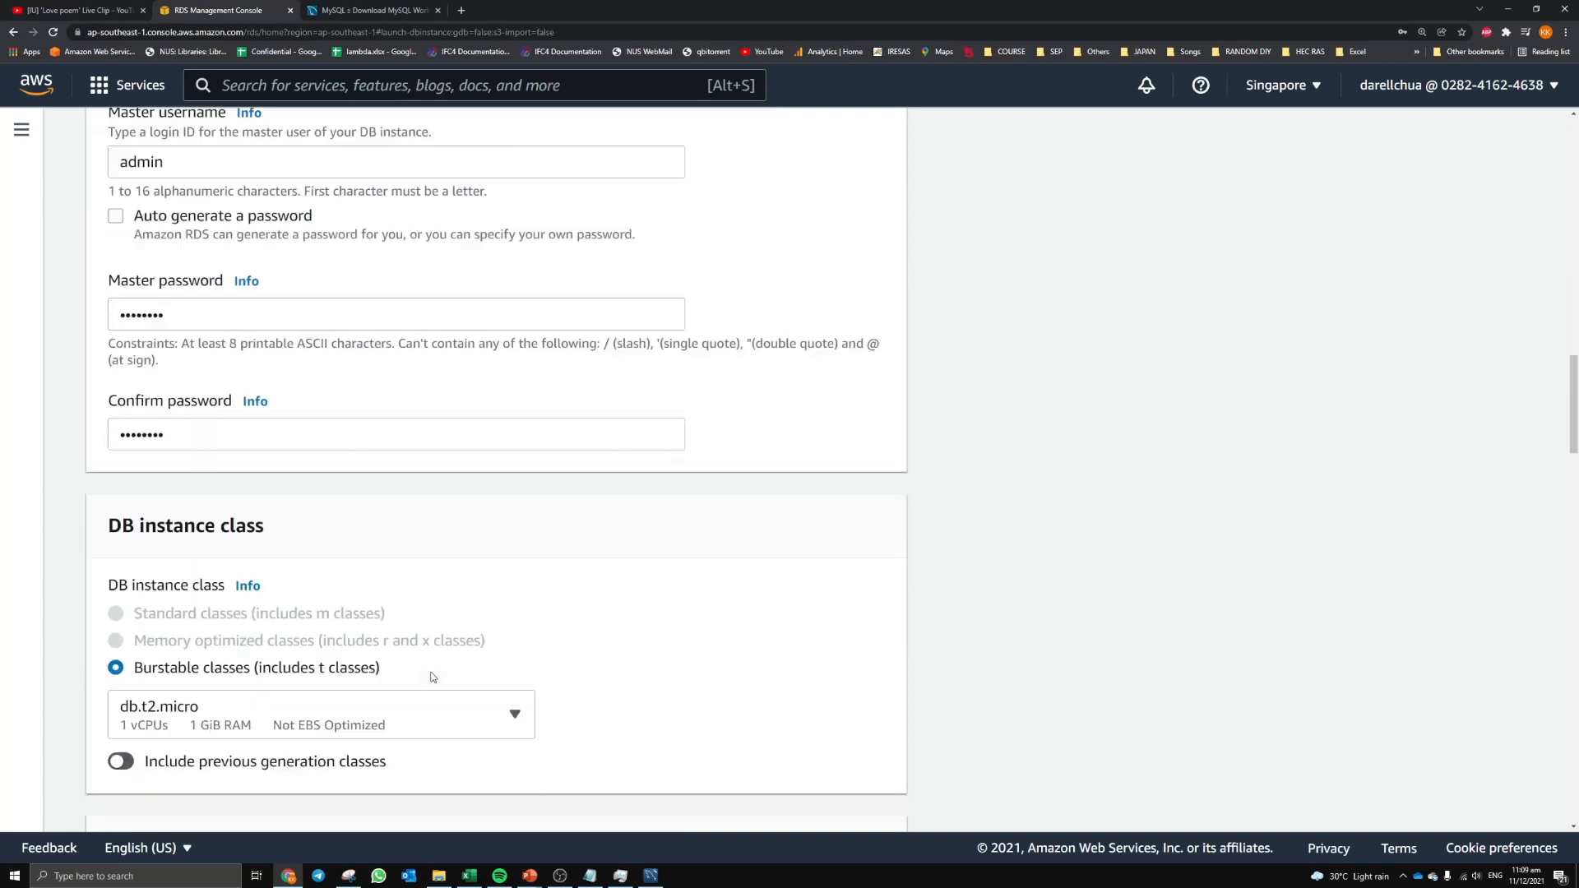
scroll(433, 677, down, 2)
click(424, 640)
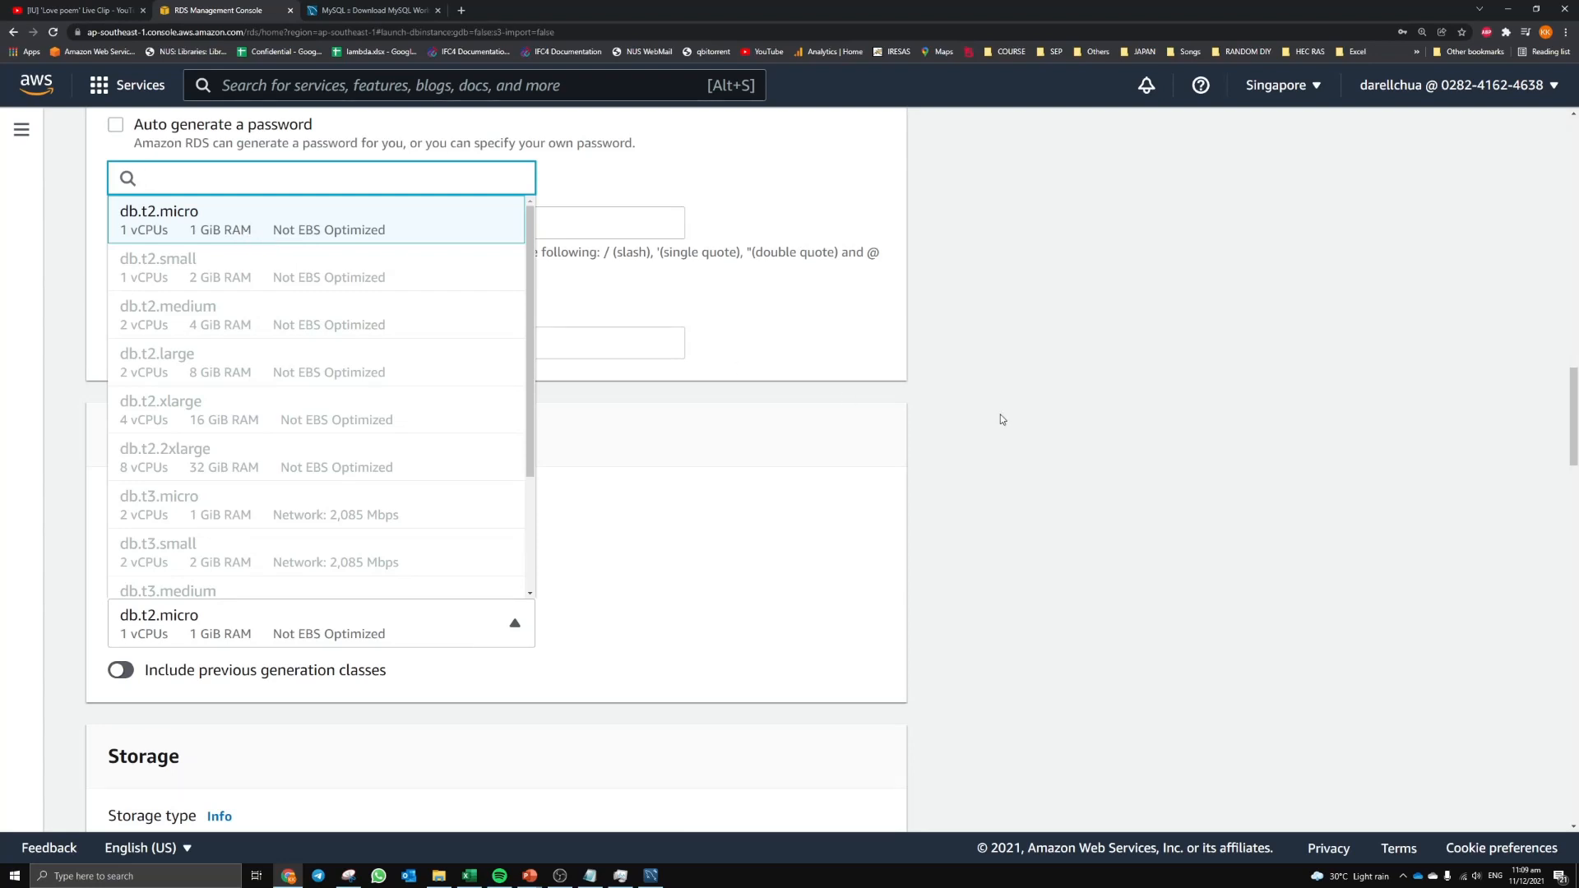
click(1018, 446)
- Examine the storage settings: allocated storage, the storage autoscaling help and the maximum storage threshold
scroll(1018, 446, down, 6)
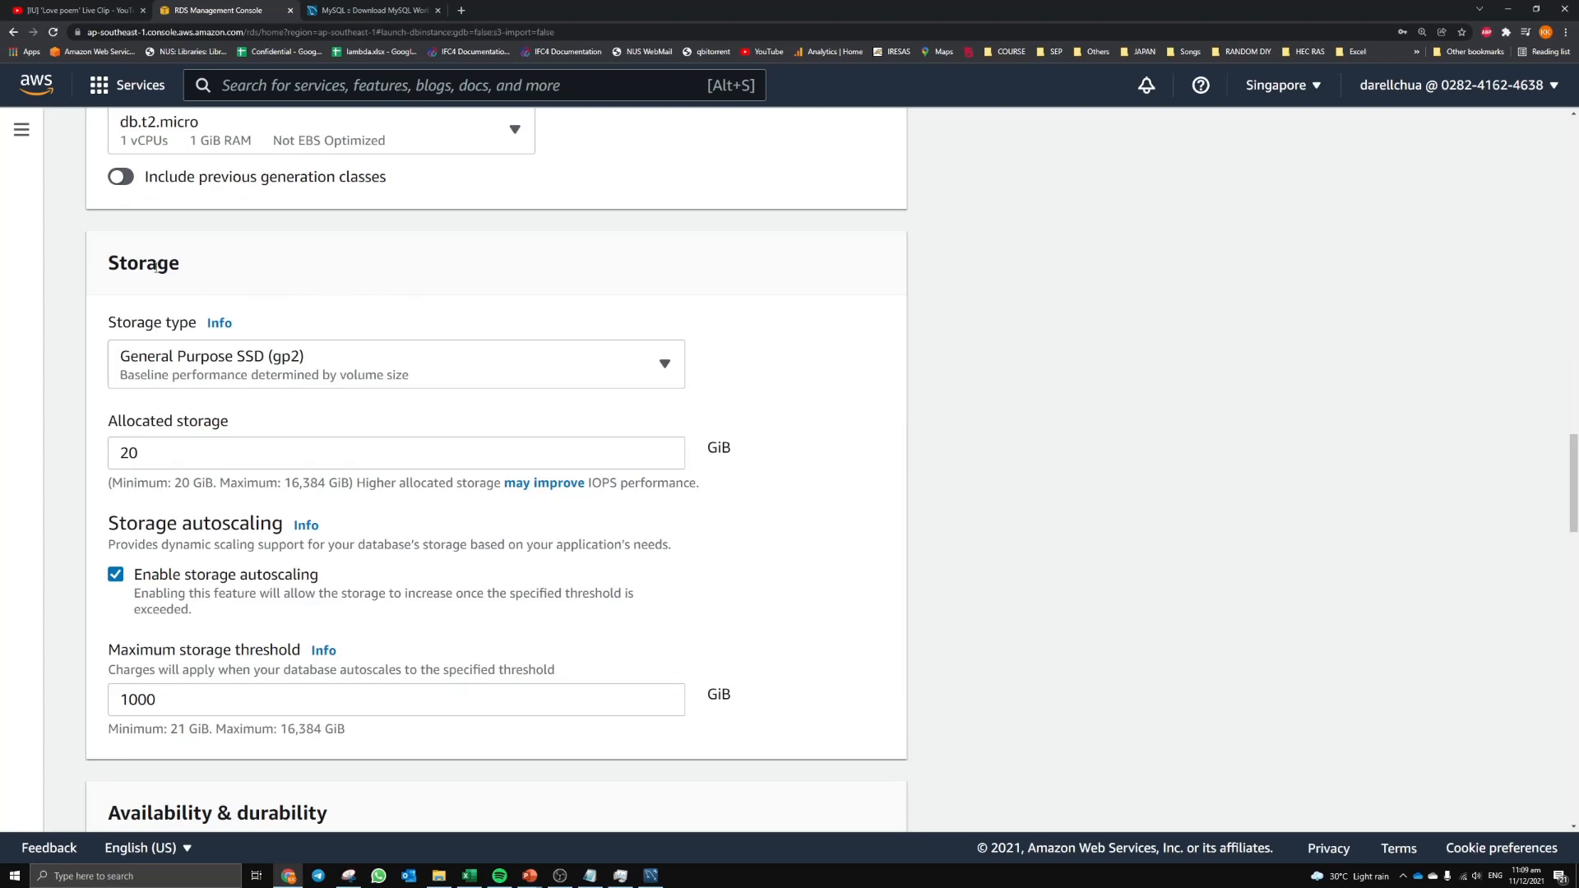
drag(110, 264, 208, 264)
click(211, 267)
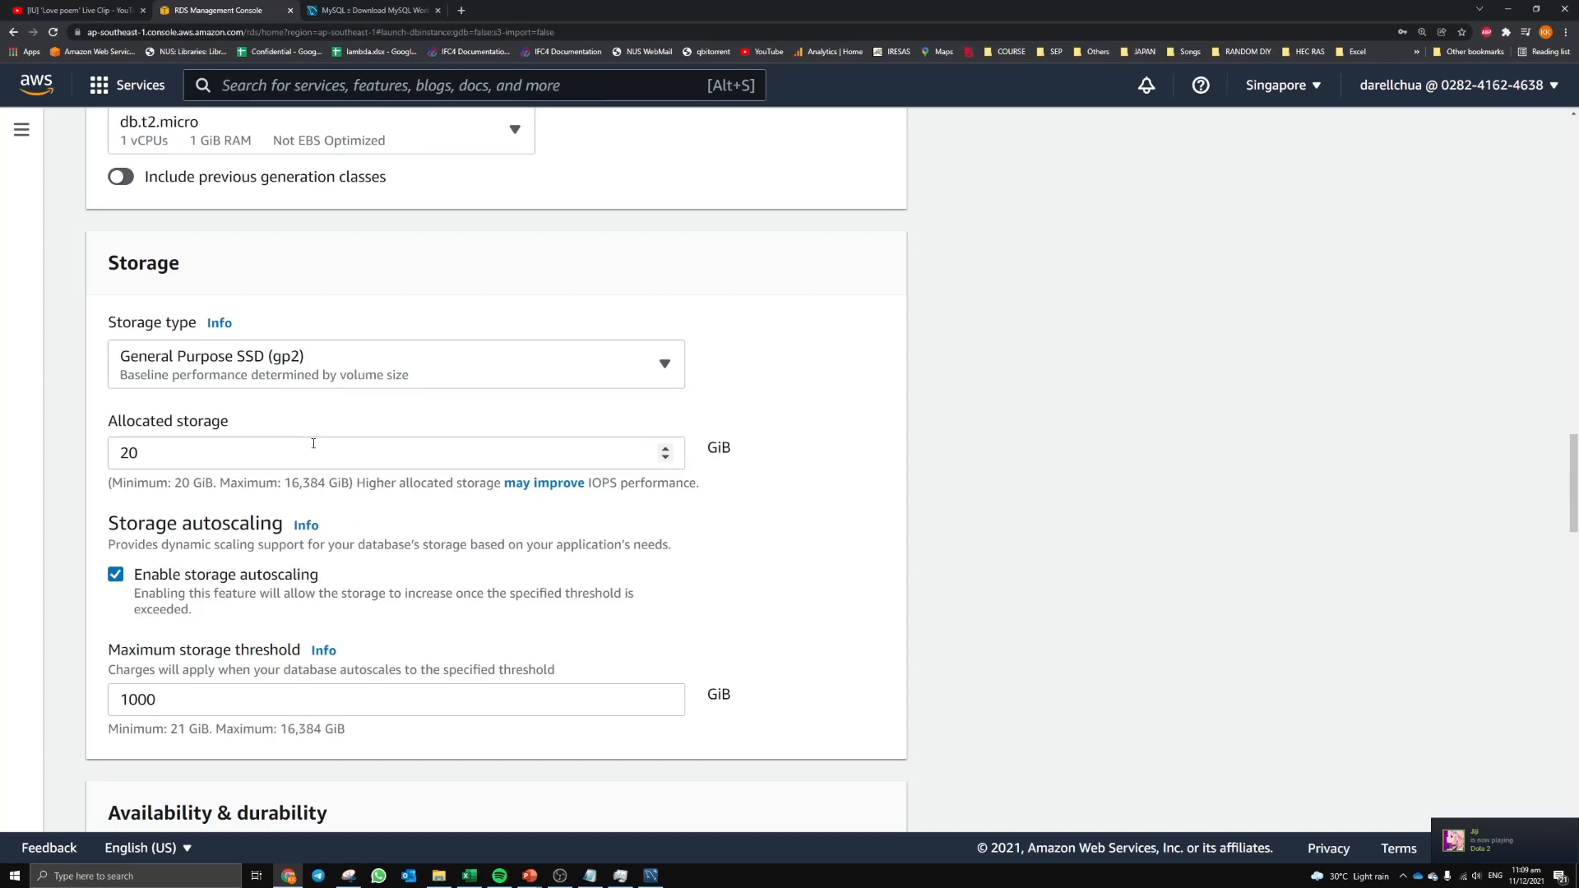
drag(221, 457, 56, 459)
click(61, 455)
scroll(63, 460, down, 1)
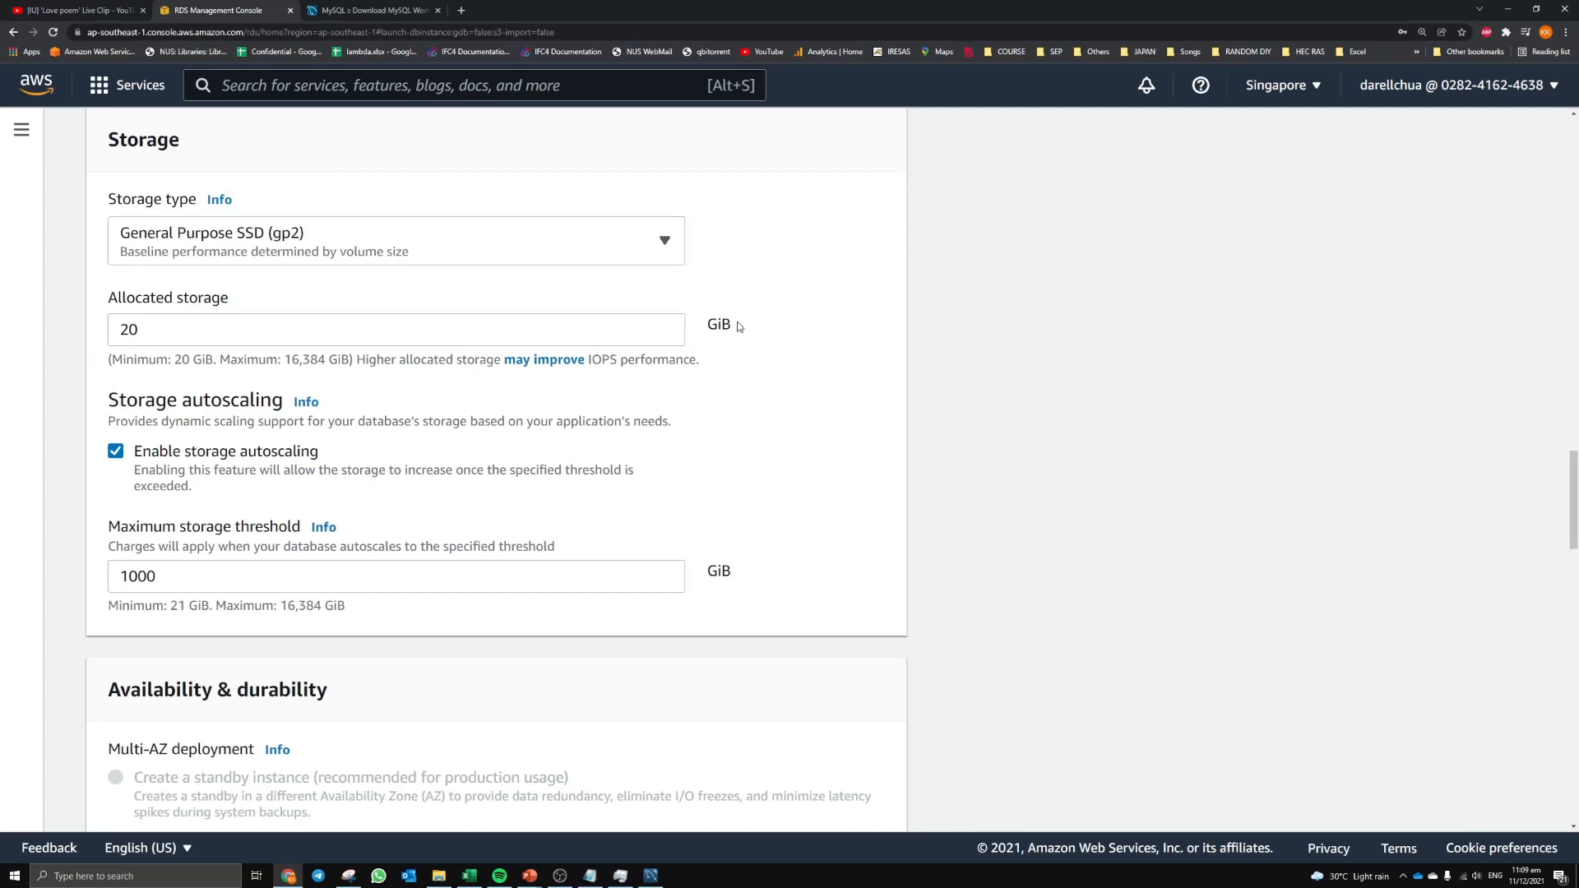
drag(739, 327, 707, 326)
click(307, 403)
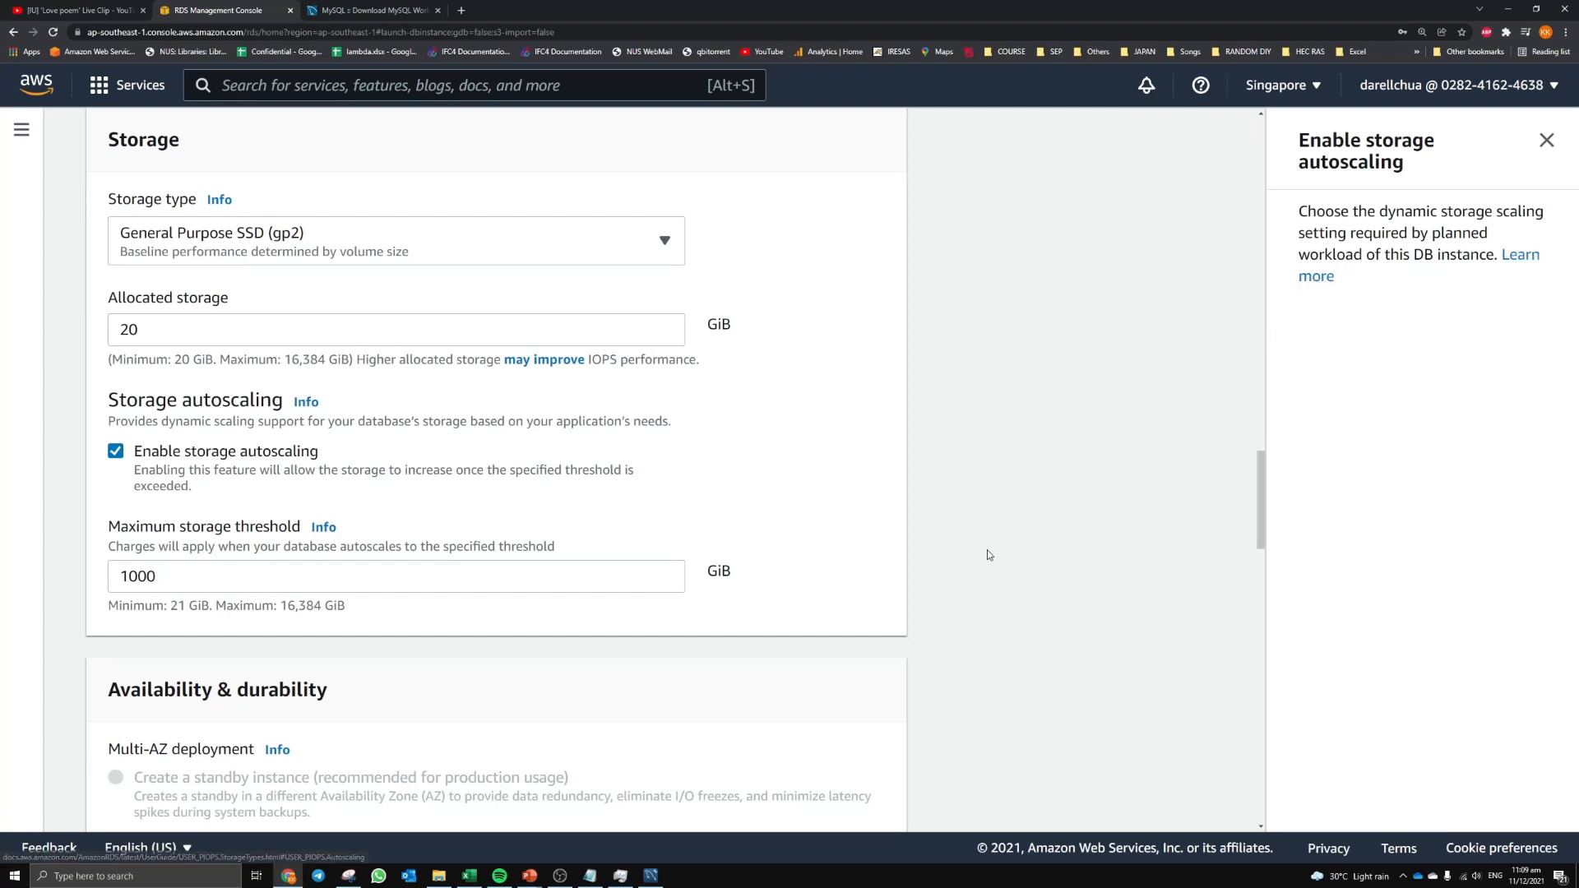
drag(108, 527, 303, 527)
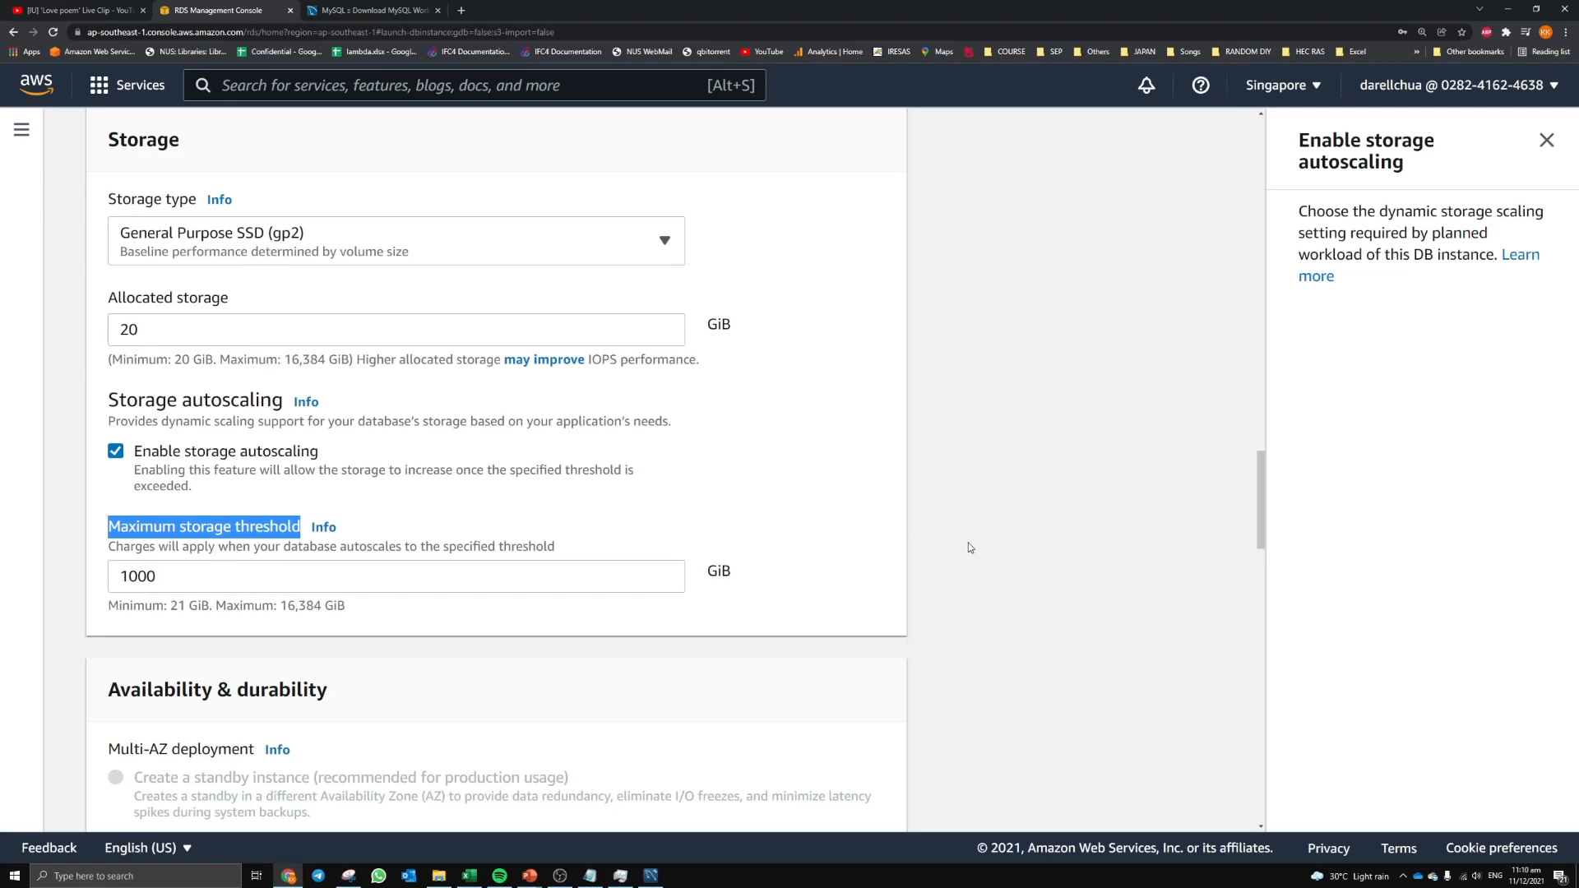
- Check the VPC choices in the connectivity settings and set public access to Yes
scroll(971, 544, down, 3)
scroll(969, 543, down, 5)
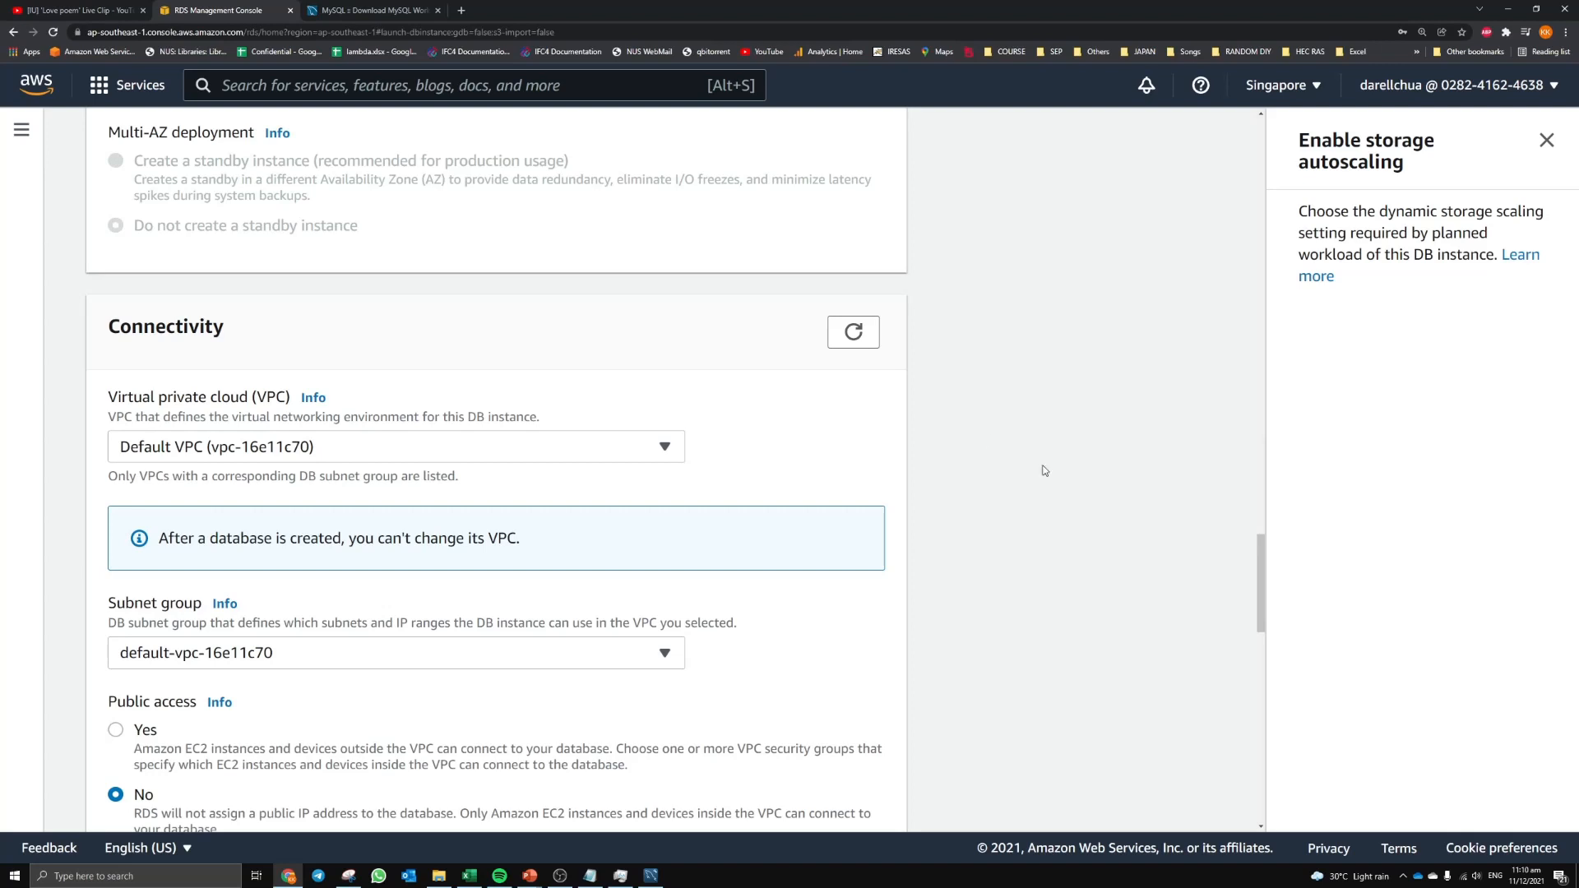
click(608, 446)
click(1142, 536)
scroll(1142, 535, down, 2)
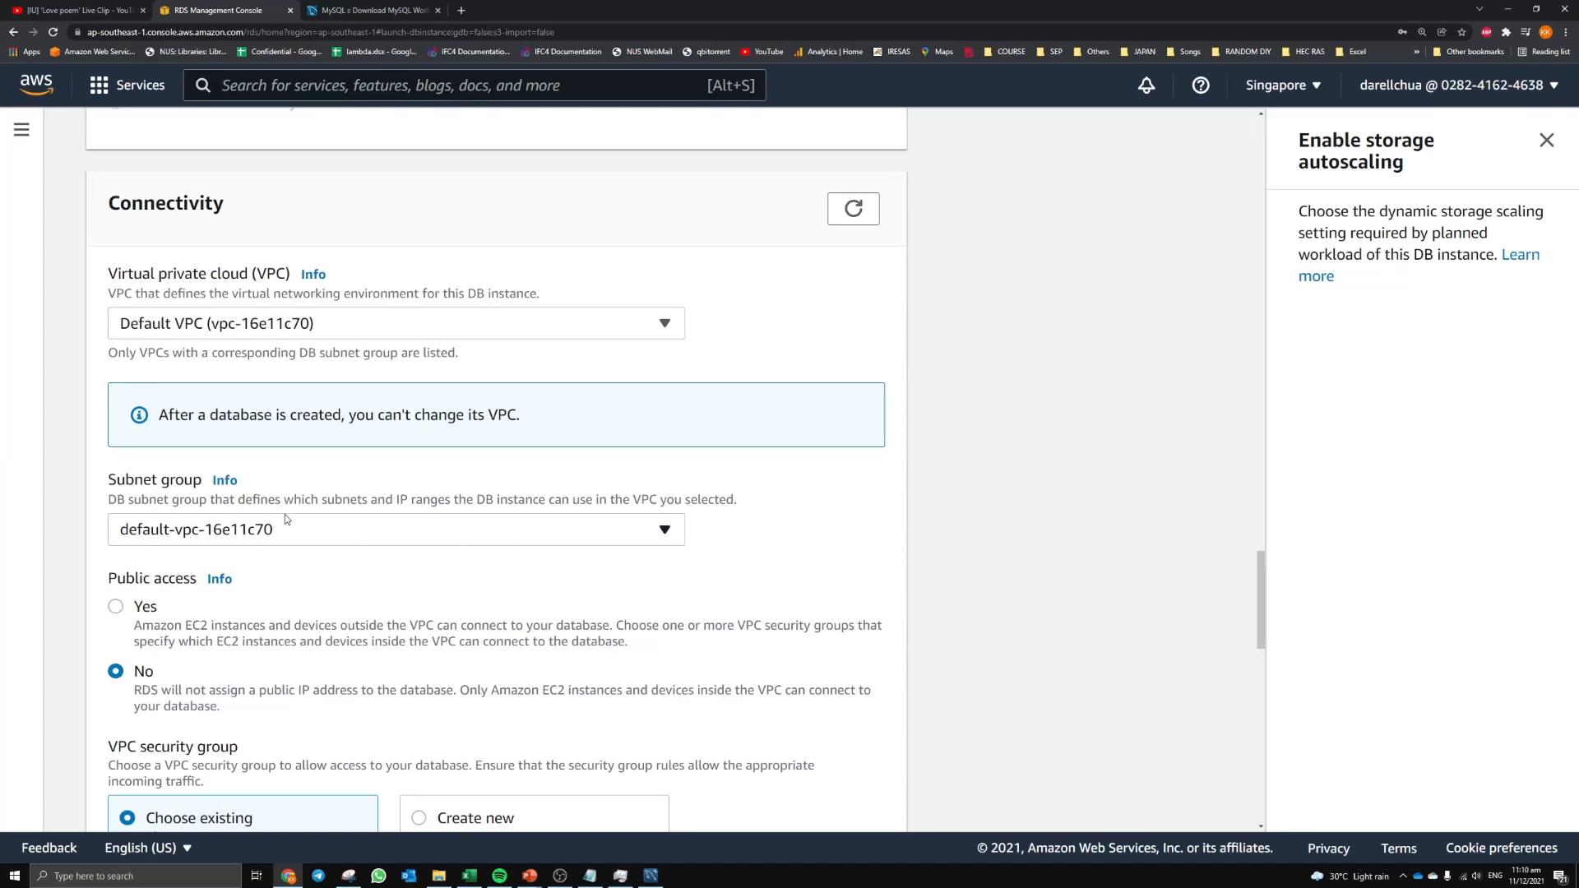
scroll(1010, 543, down, 3)
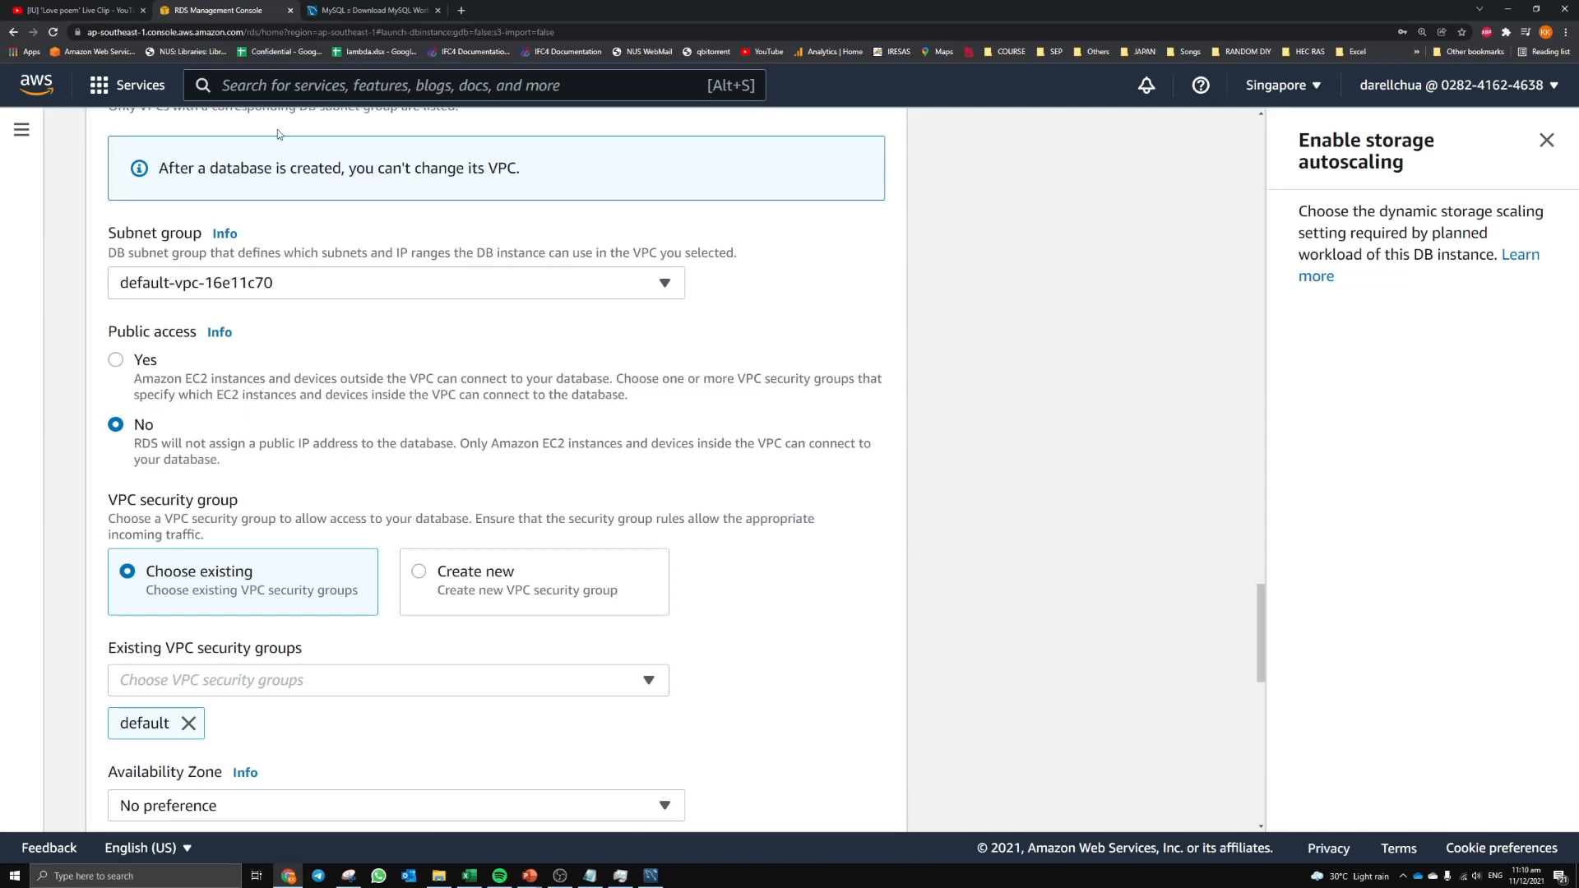
click(116, 362)
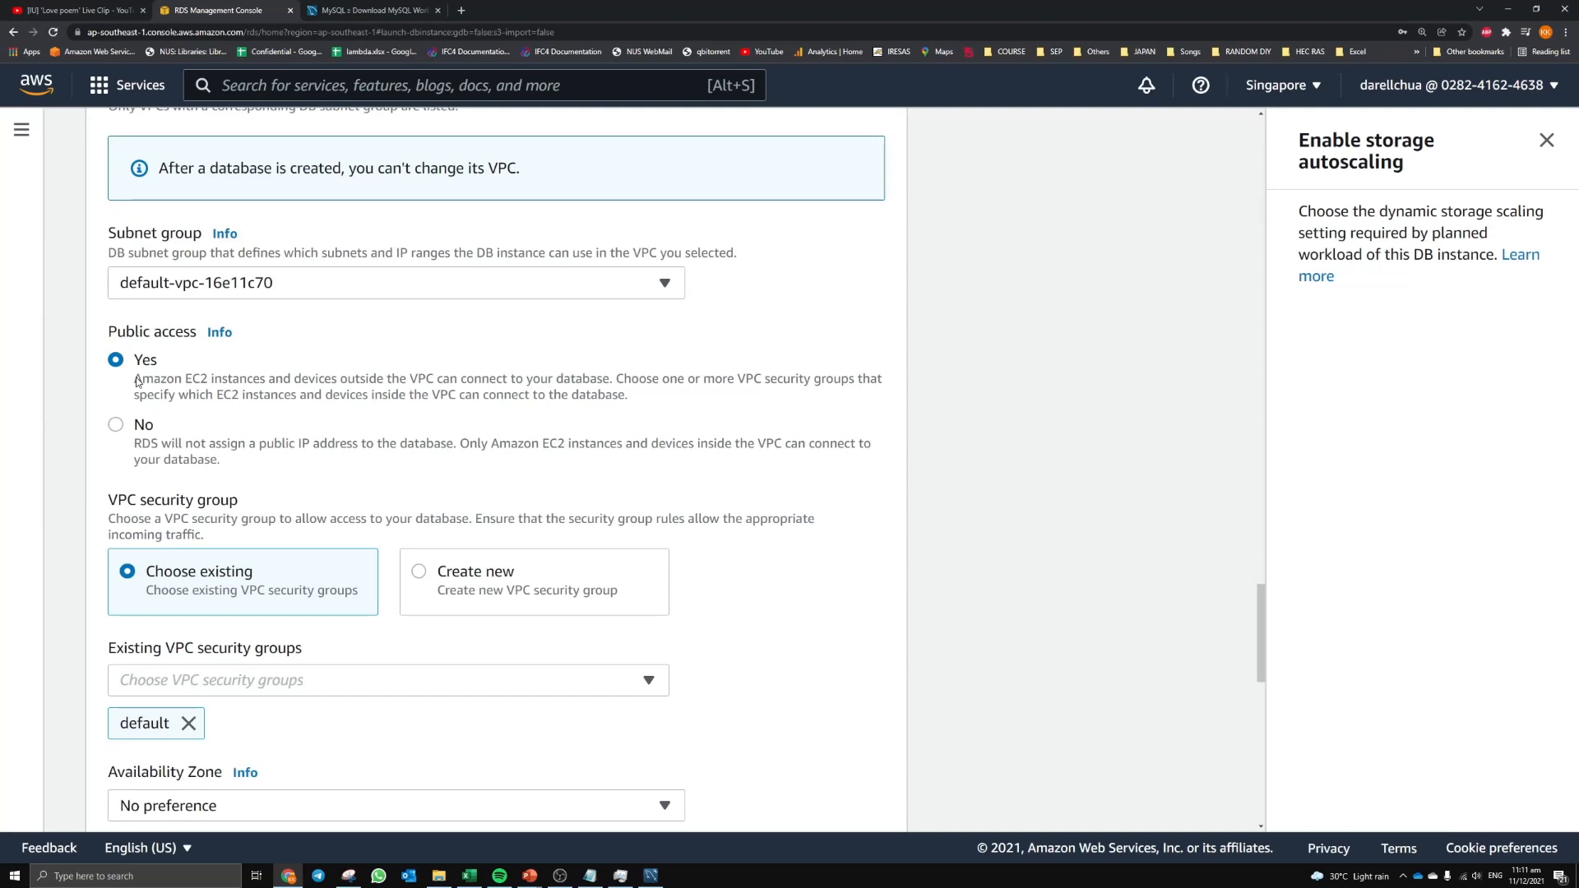
- Set the Availability Zone to ap-southeast-1a and compare the zone options with the console's region list
scroll(452, 403, down, 3)
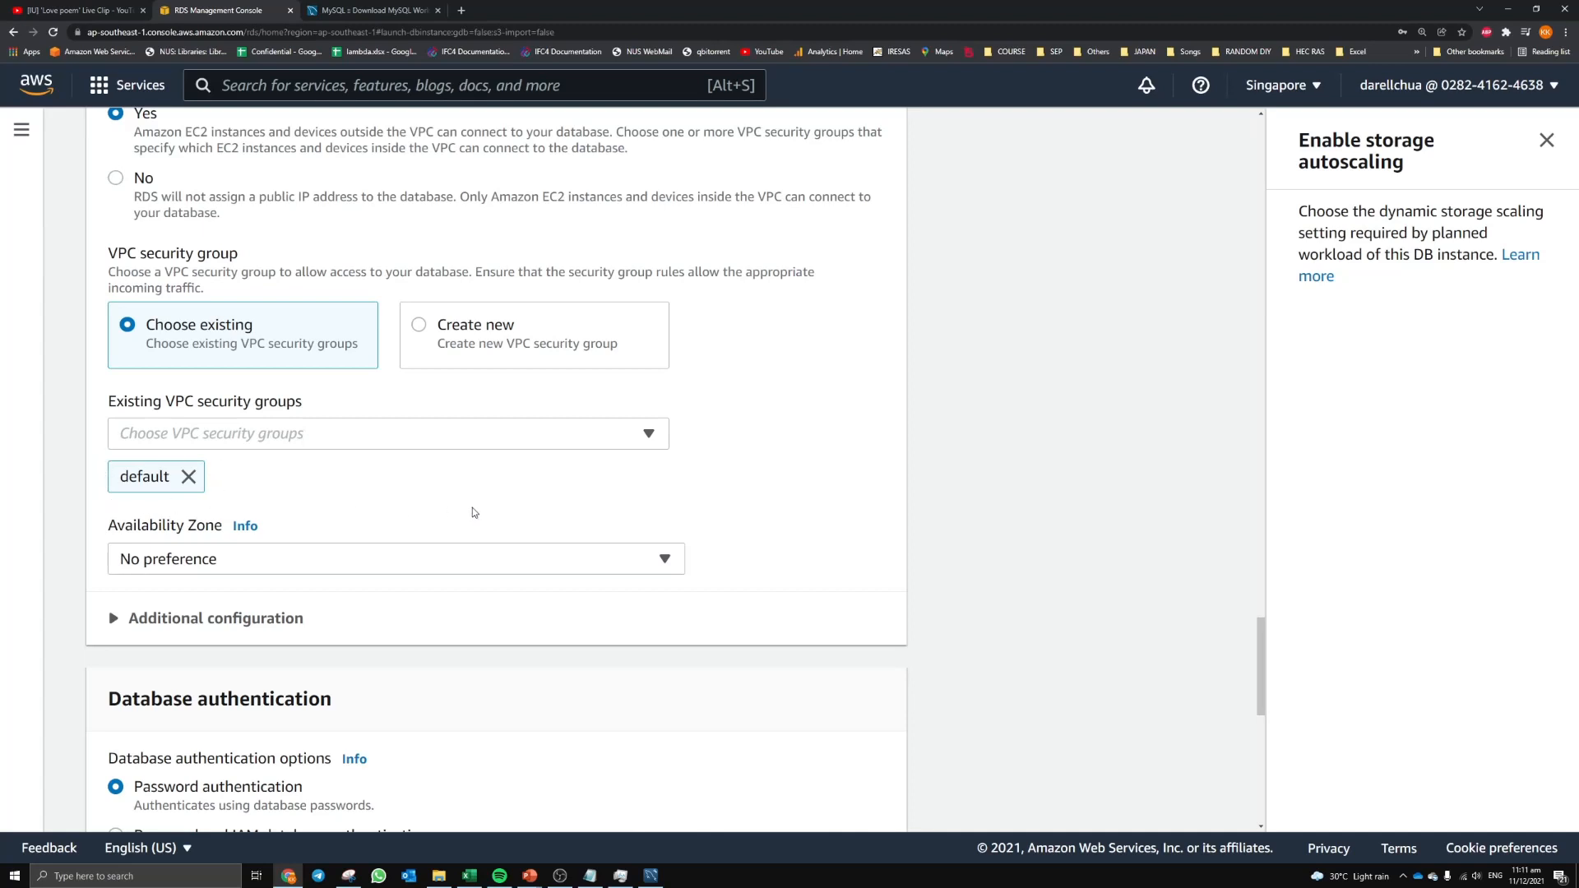
click(637, 559)
click(362, 627)
click(1514, 85)
click(1339, 88)
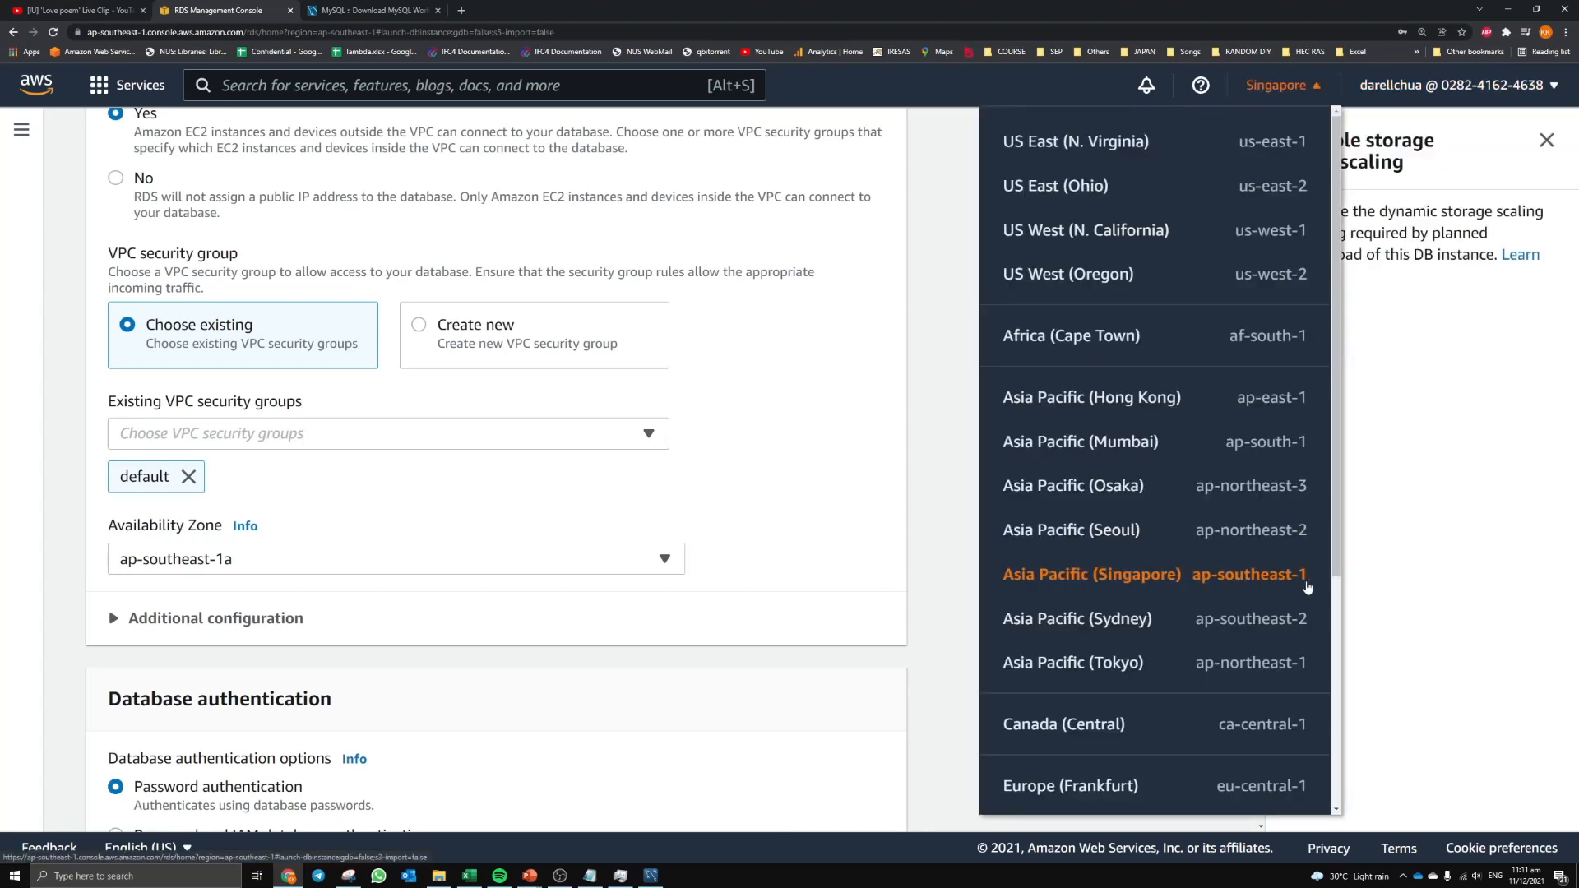
click(894, 515)
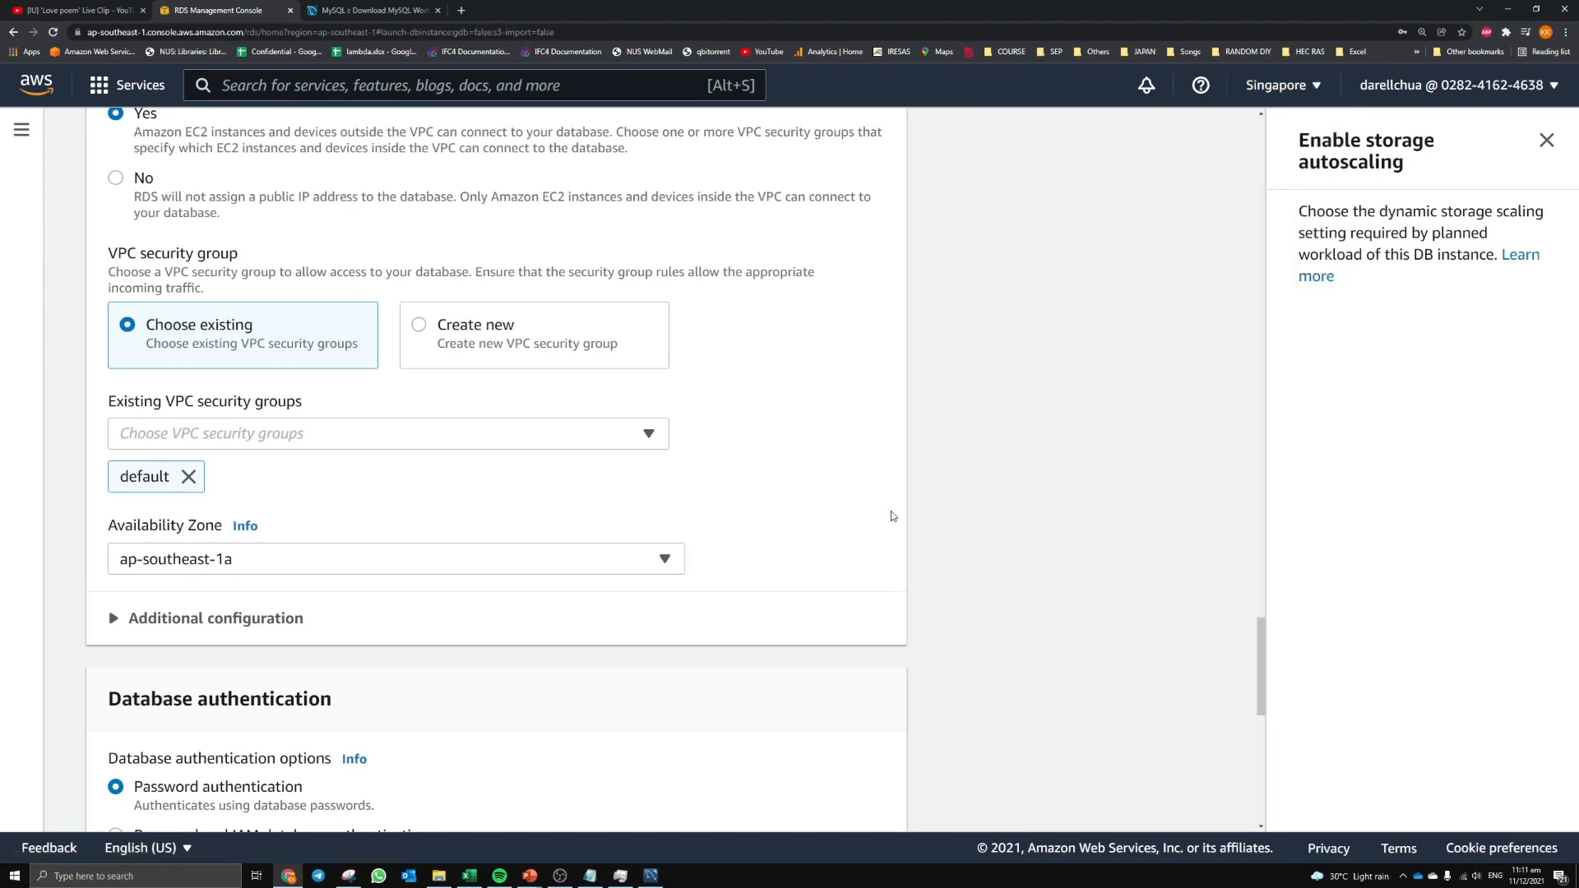
click(640, 555)
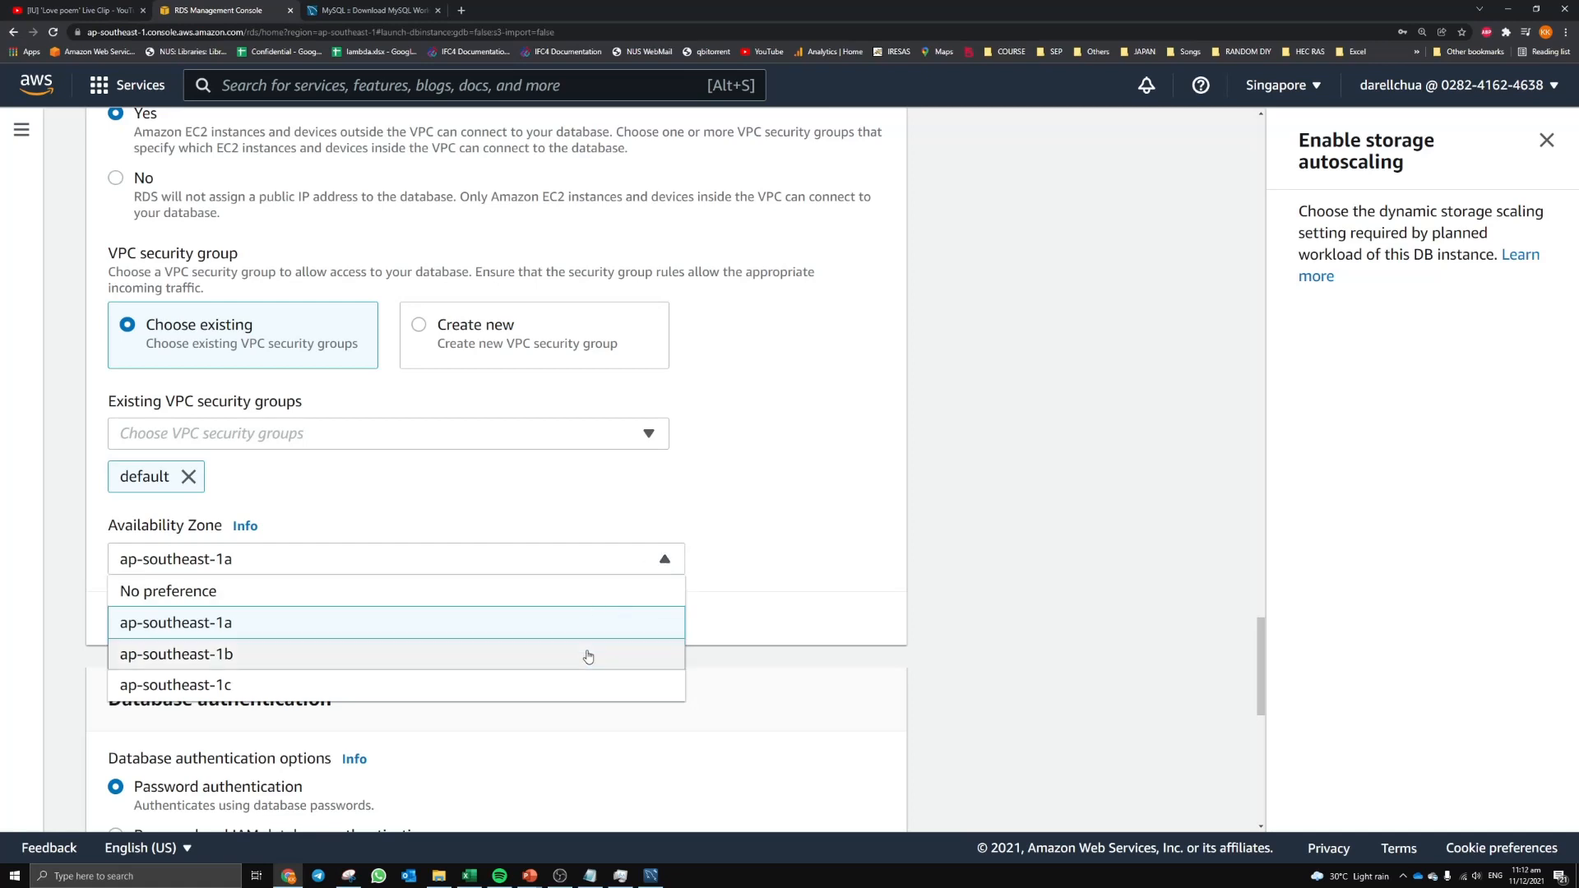
click(942, 577)
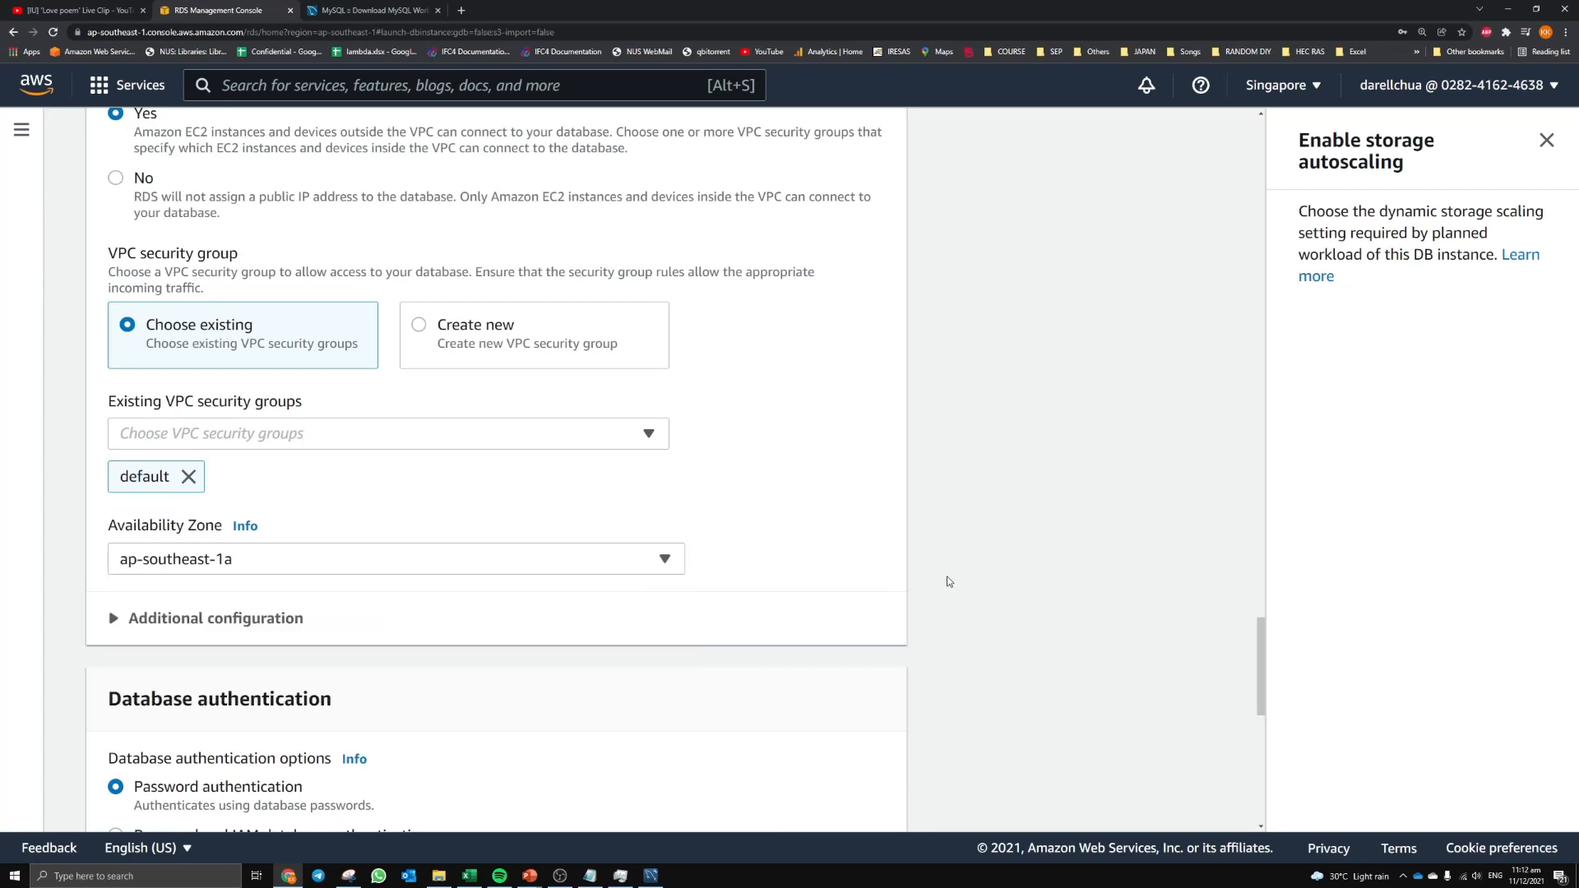
- Expand the connectivity section's additional configuration and check the database port and authentication options
click(277, 629)
scroll(723, 600, down, 1)
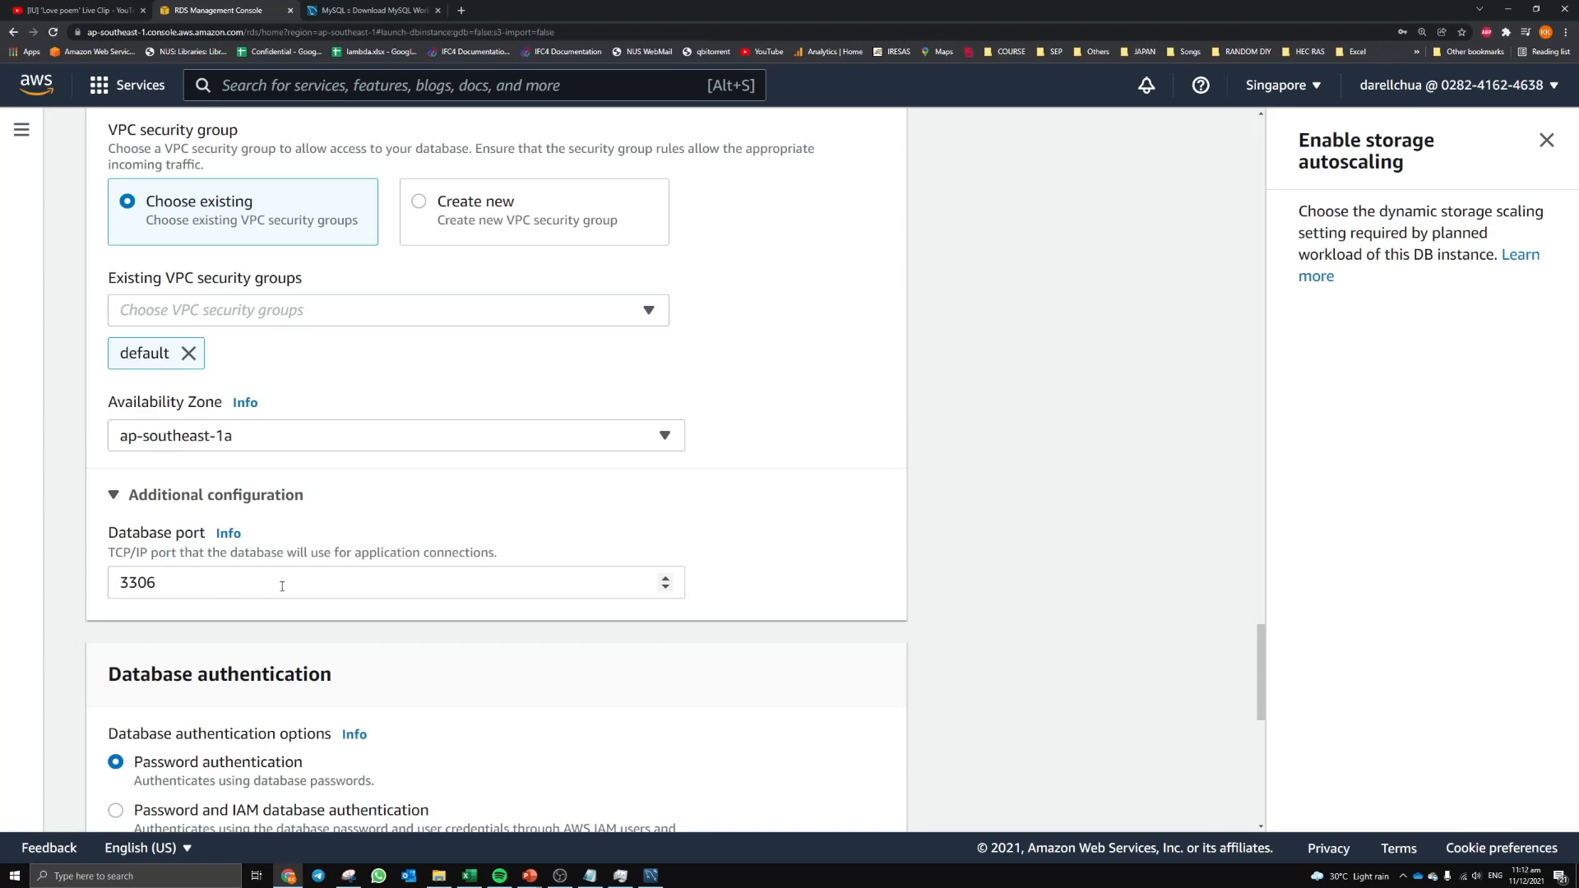
drag(265, 586, 77, 582)
click(78, 582)
scroll(847, 750, down, 3)
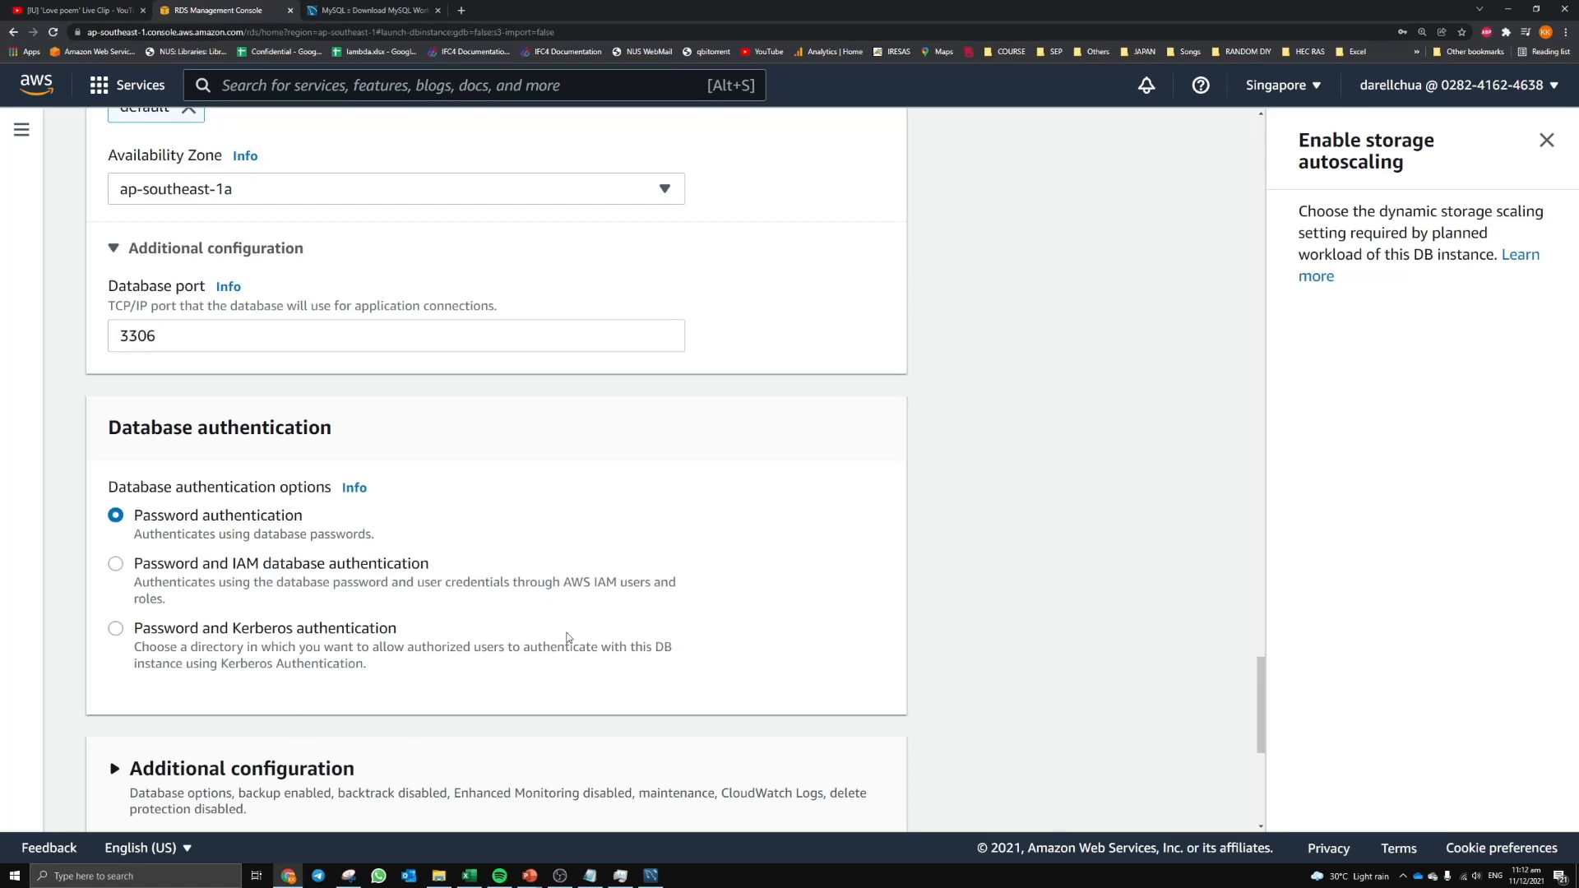
- Expand the main additional configuration section and set the initial database name to testdatabase
click(181, 777)
scroll(333, 716, down, 6)
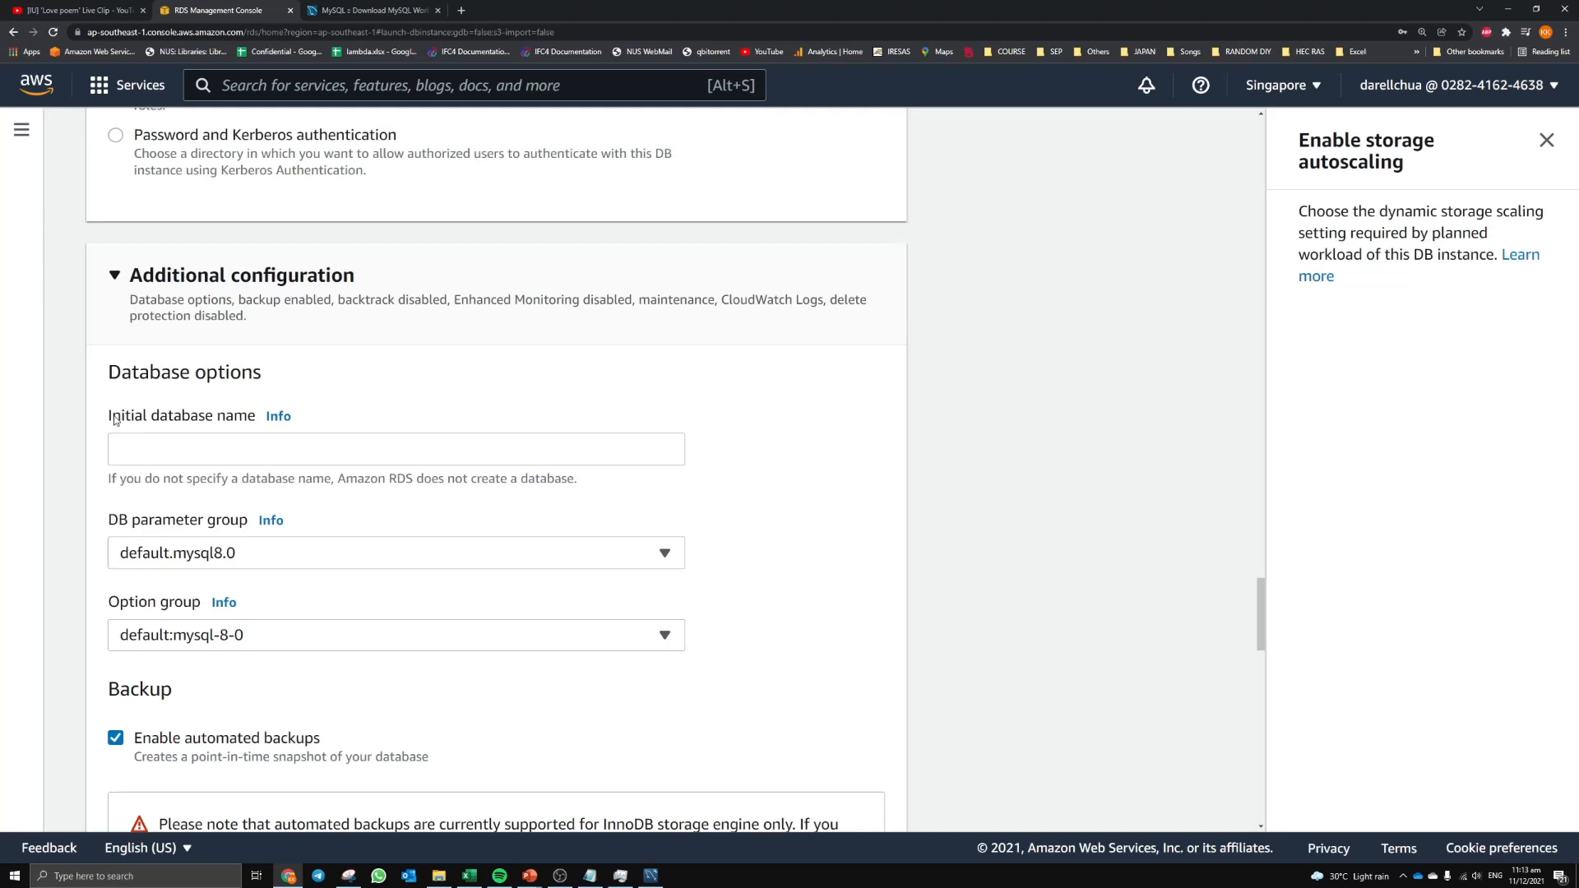
click(182, 438)
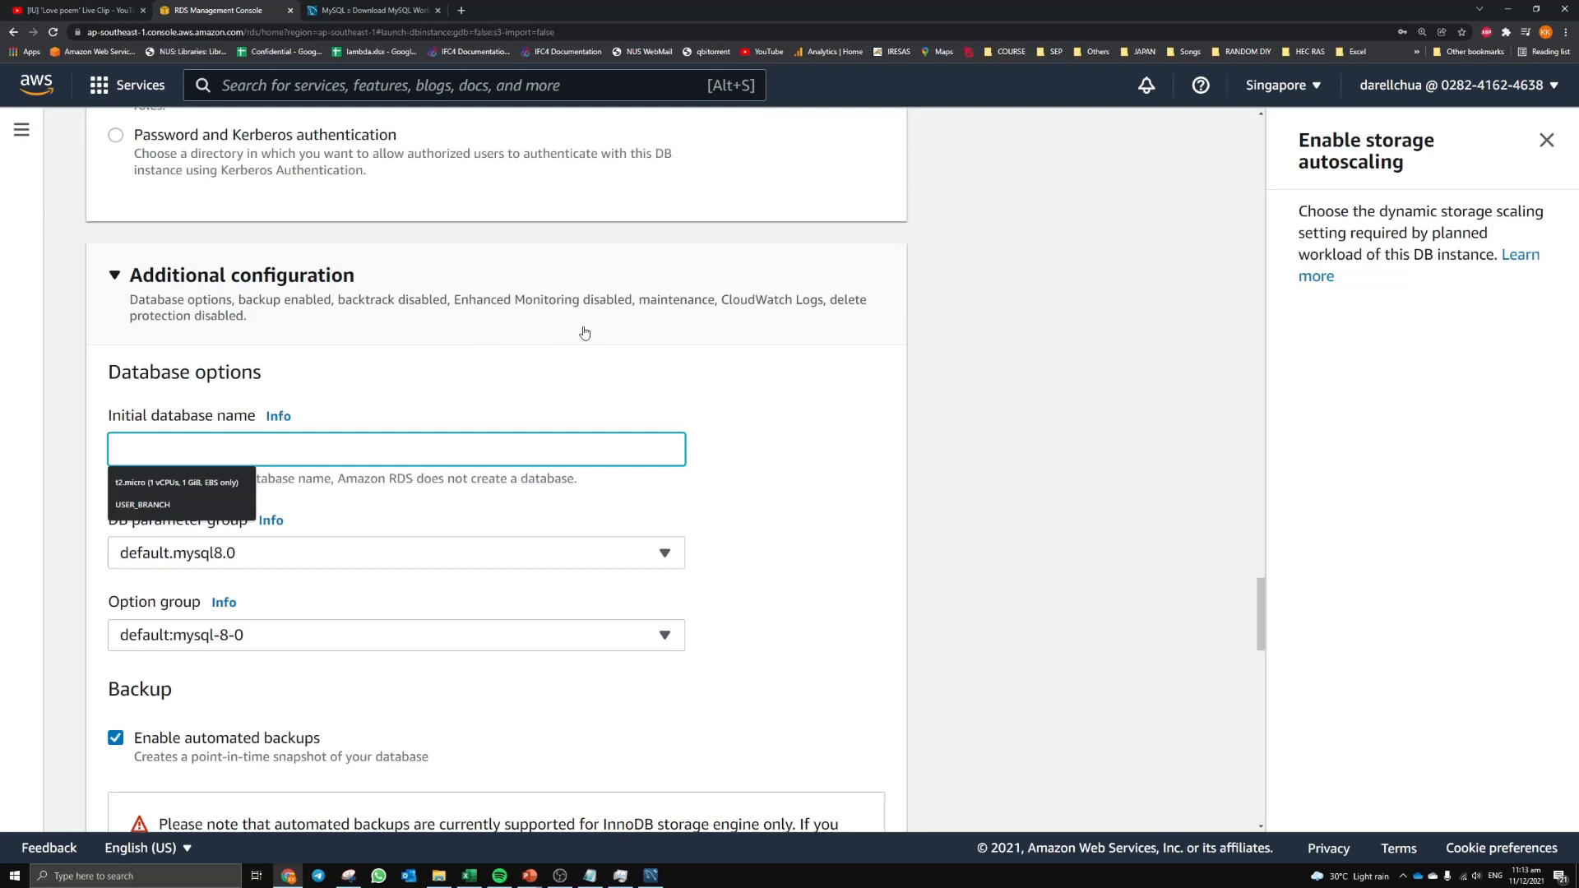
text(testdatabase)
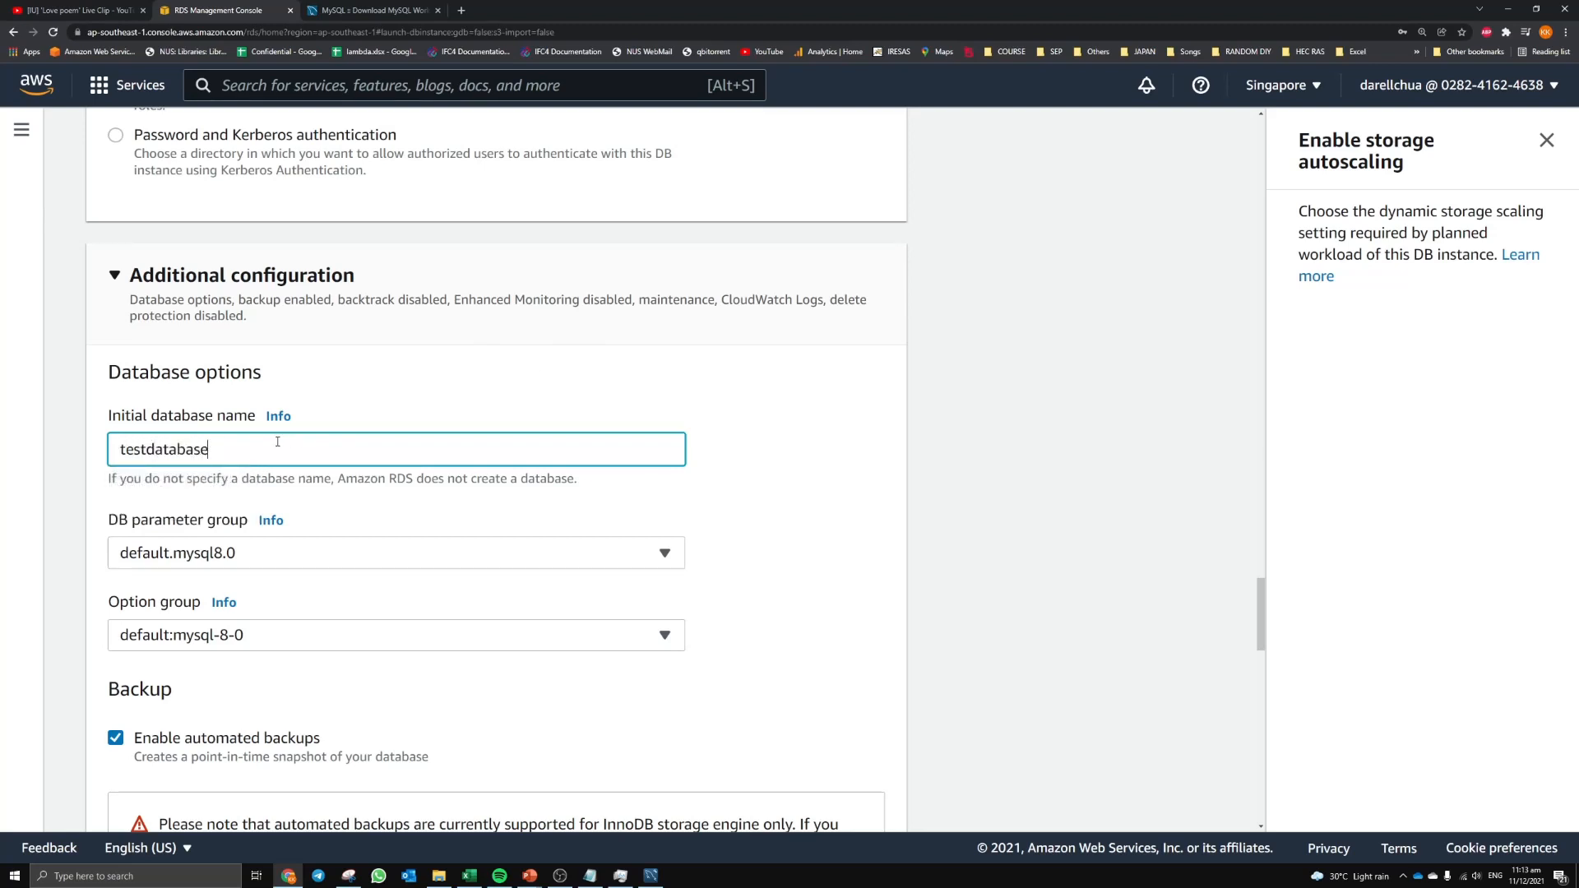
drag(216, 450, 74, 452)
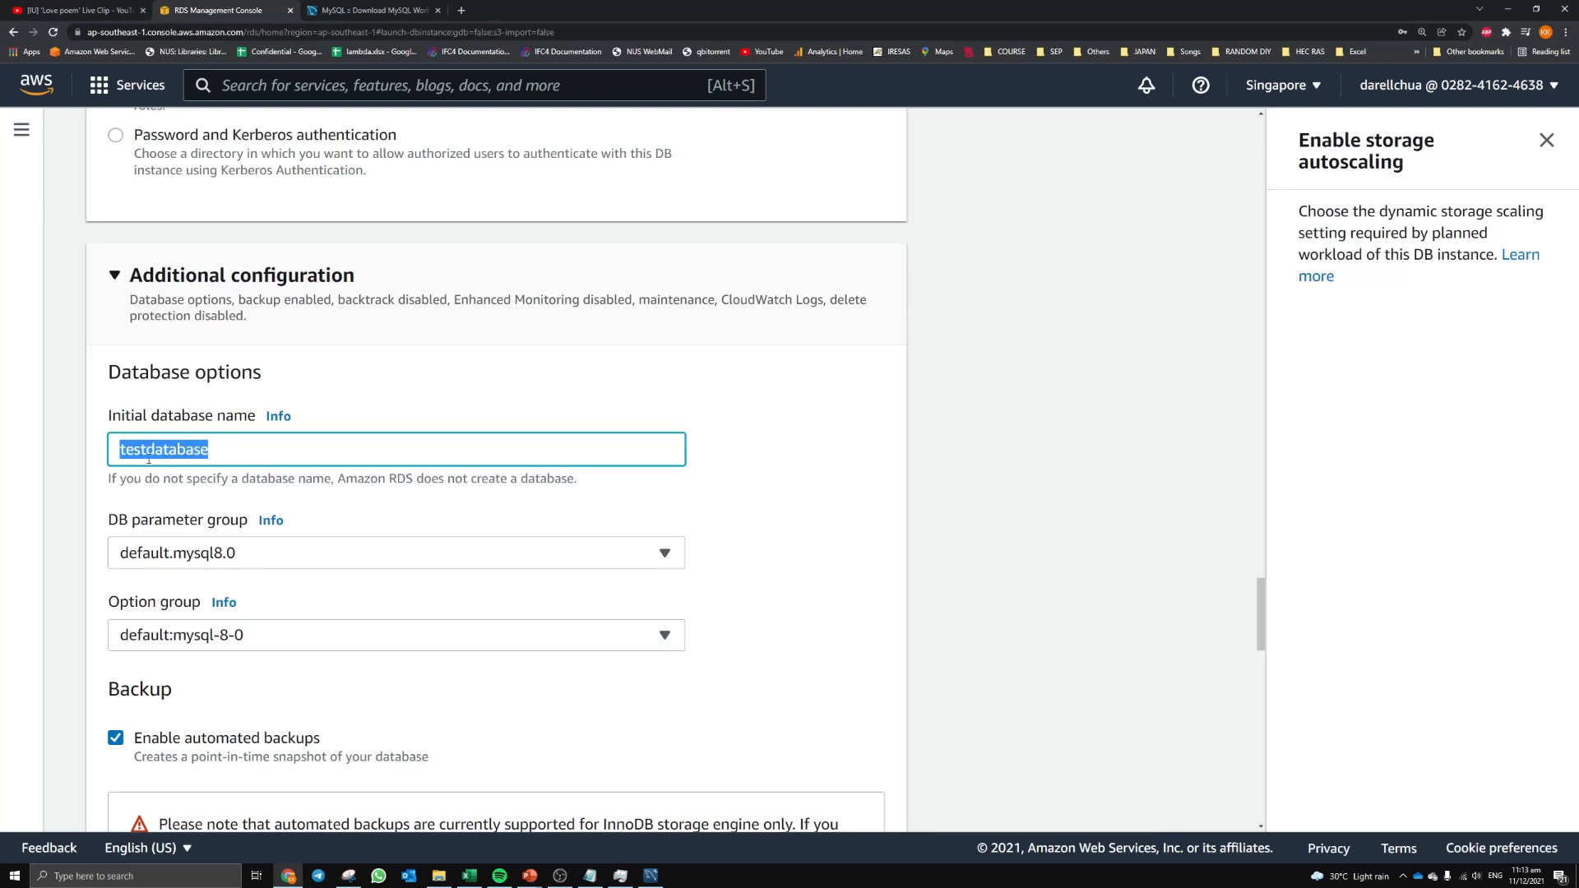
- Examine the backup, monitoring, log export, maintenance and deletion protection settings of the new database
scroll(961, 506, down, 4)
scroll(960, 506, up, 1)
scroll(961, 506, down, 3)
scroll(961, 506, down, 4)
scroll(904, 501, up, 3)
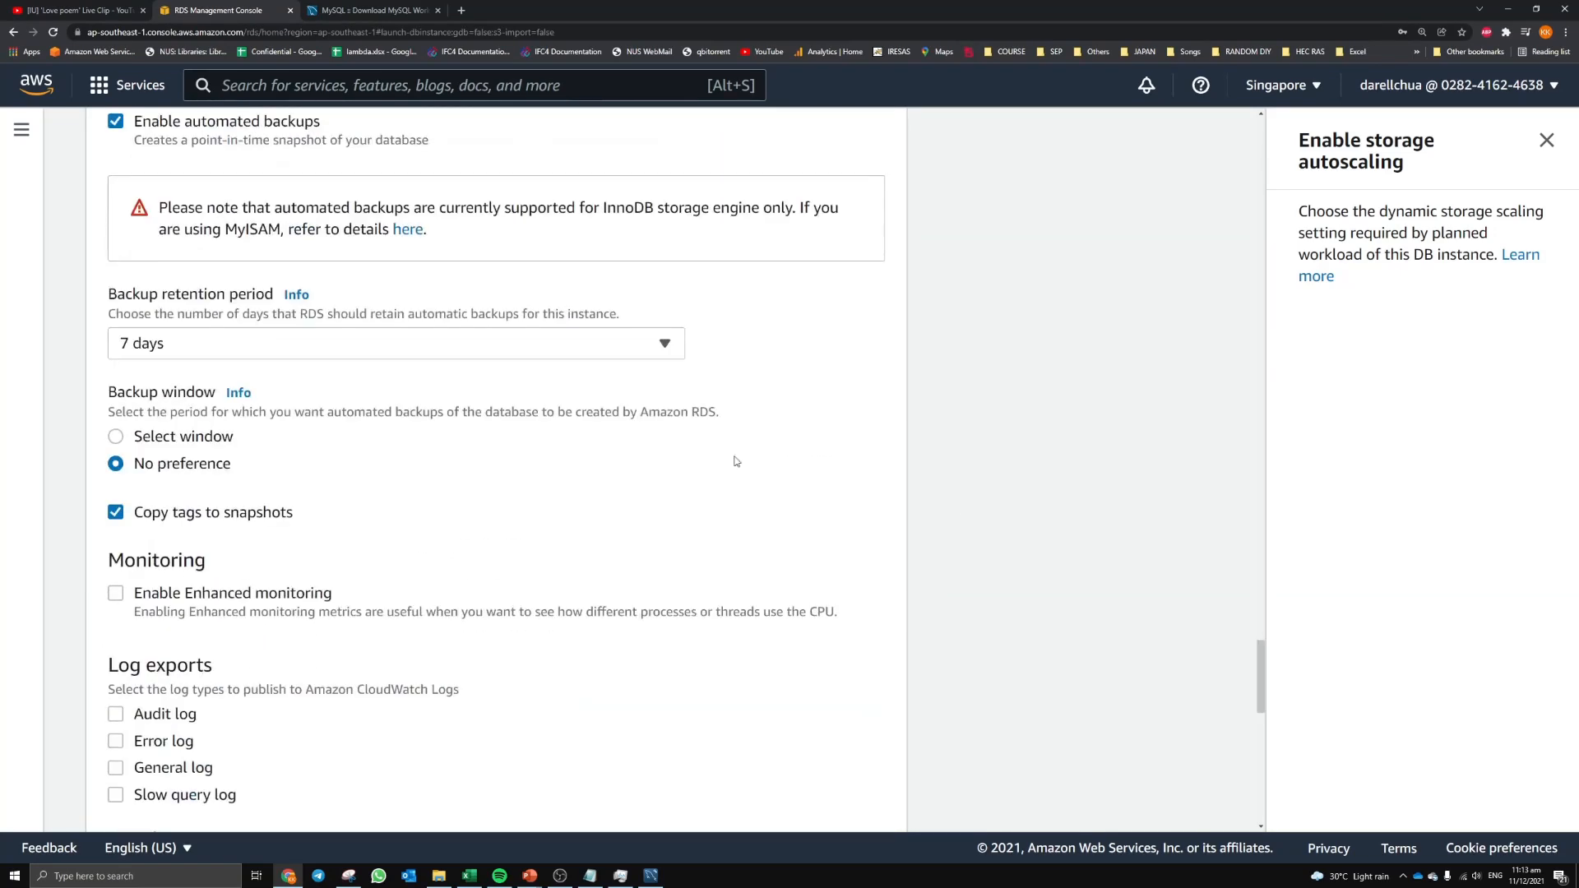
scroll(721, 348, up, 1)
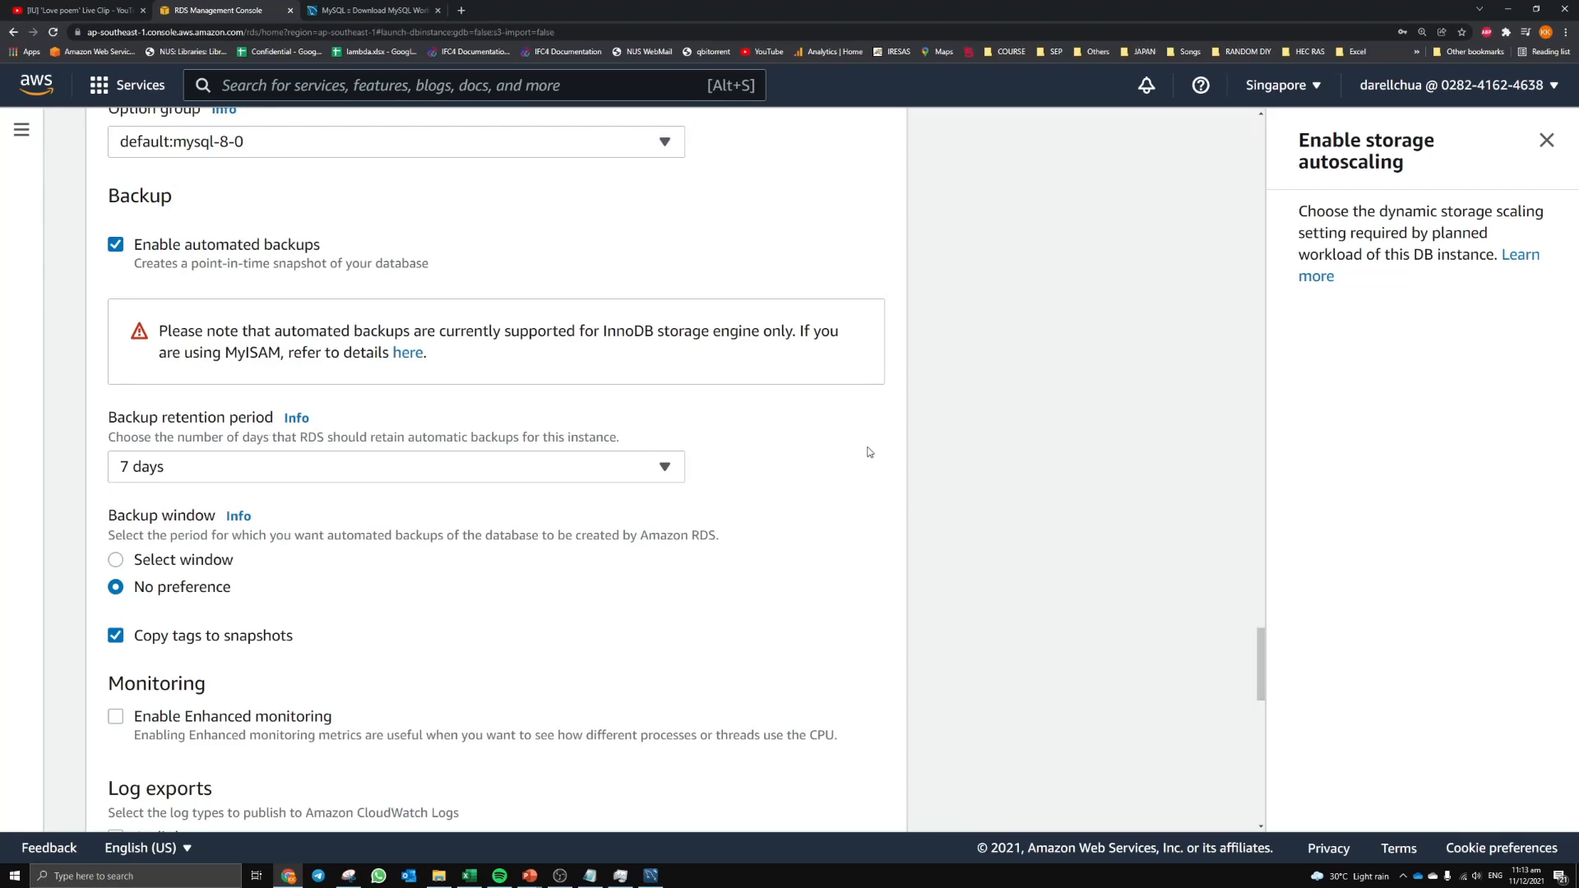
scroll(870, 451, down, 3)
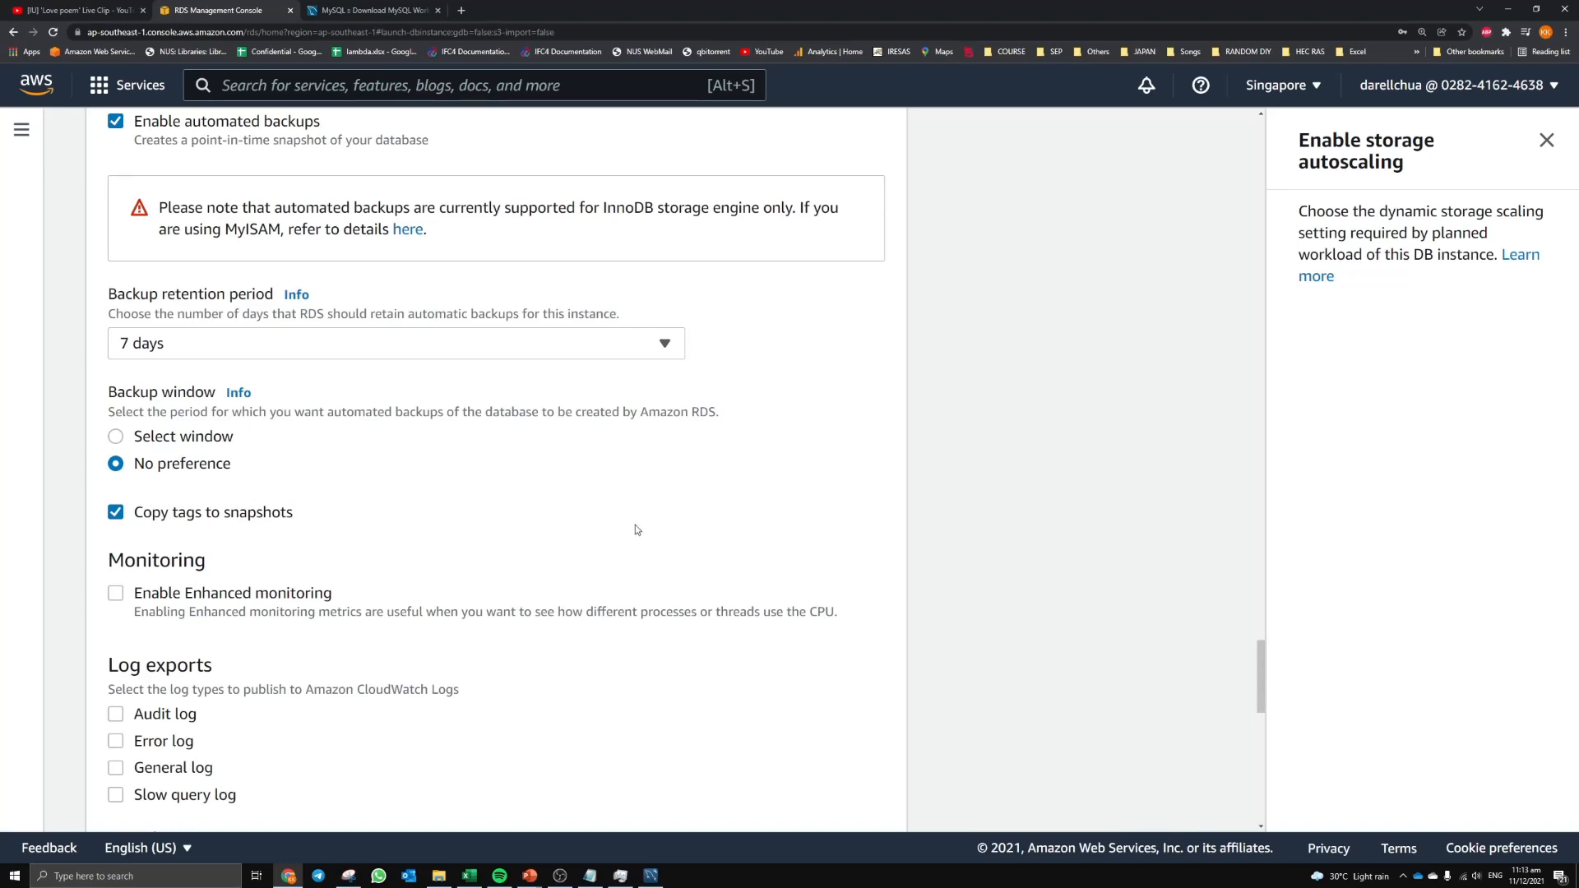
scroll(680, 551, down, 3)
scroll(978, 547, down, 5)
scroll(978, 547, down, 2)
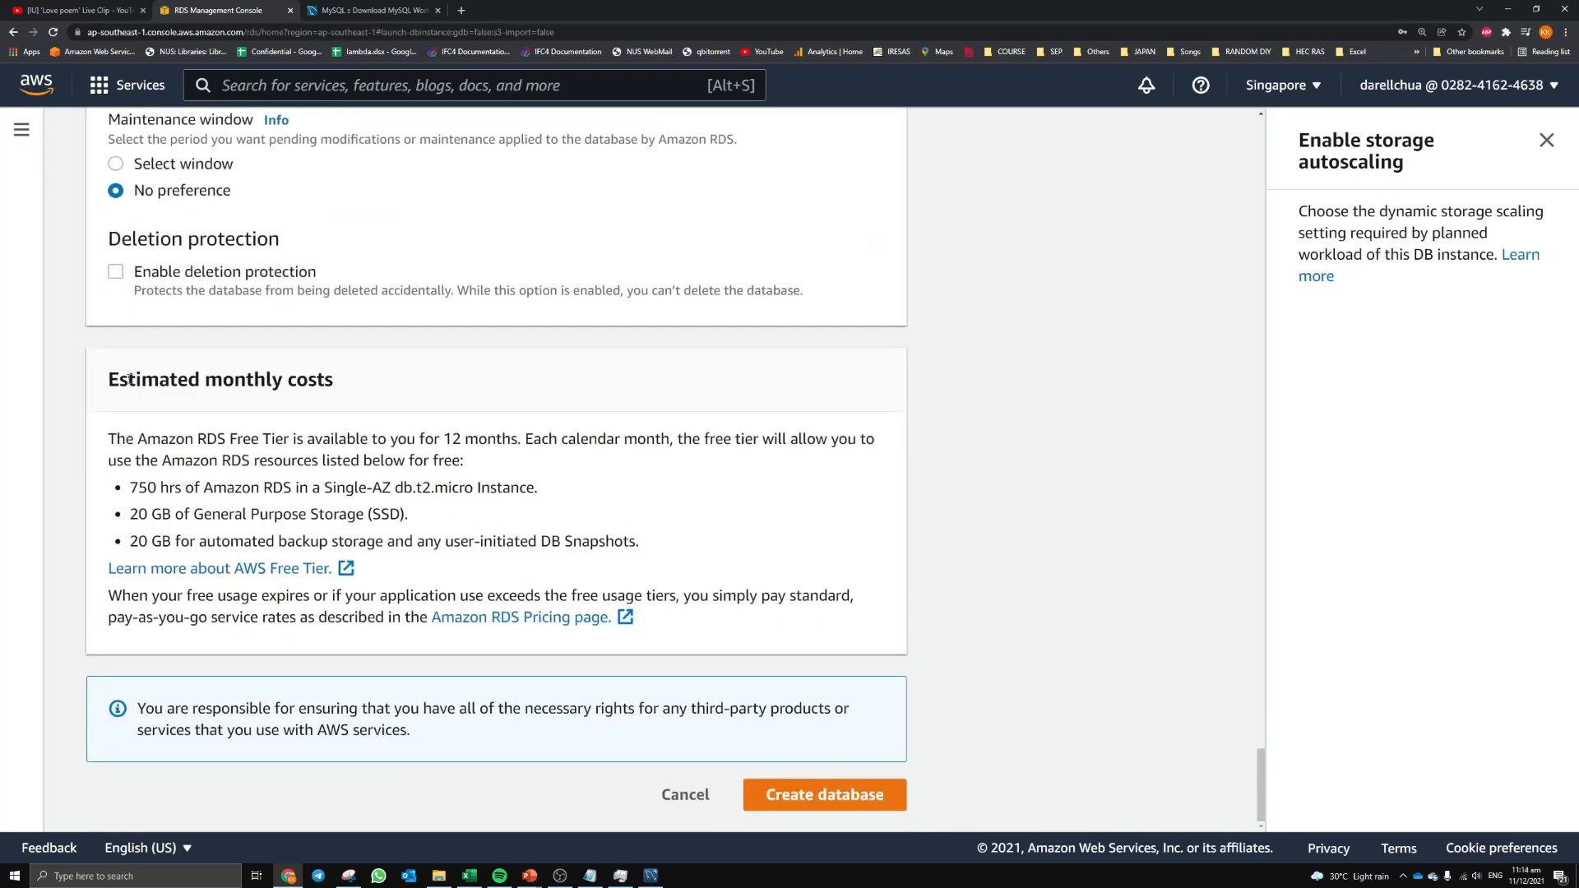
- Read the estimated monthly costs section for the Free Tier duration, instance hours, storage and backup allowances
drag(113, 382, 333, 370)
click(334, 371)
drag(137, 438, 518, 438)
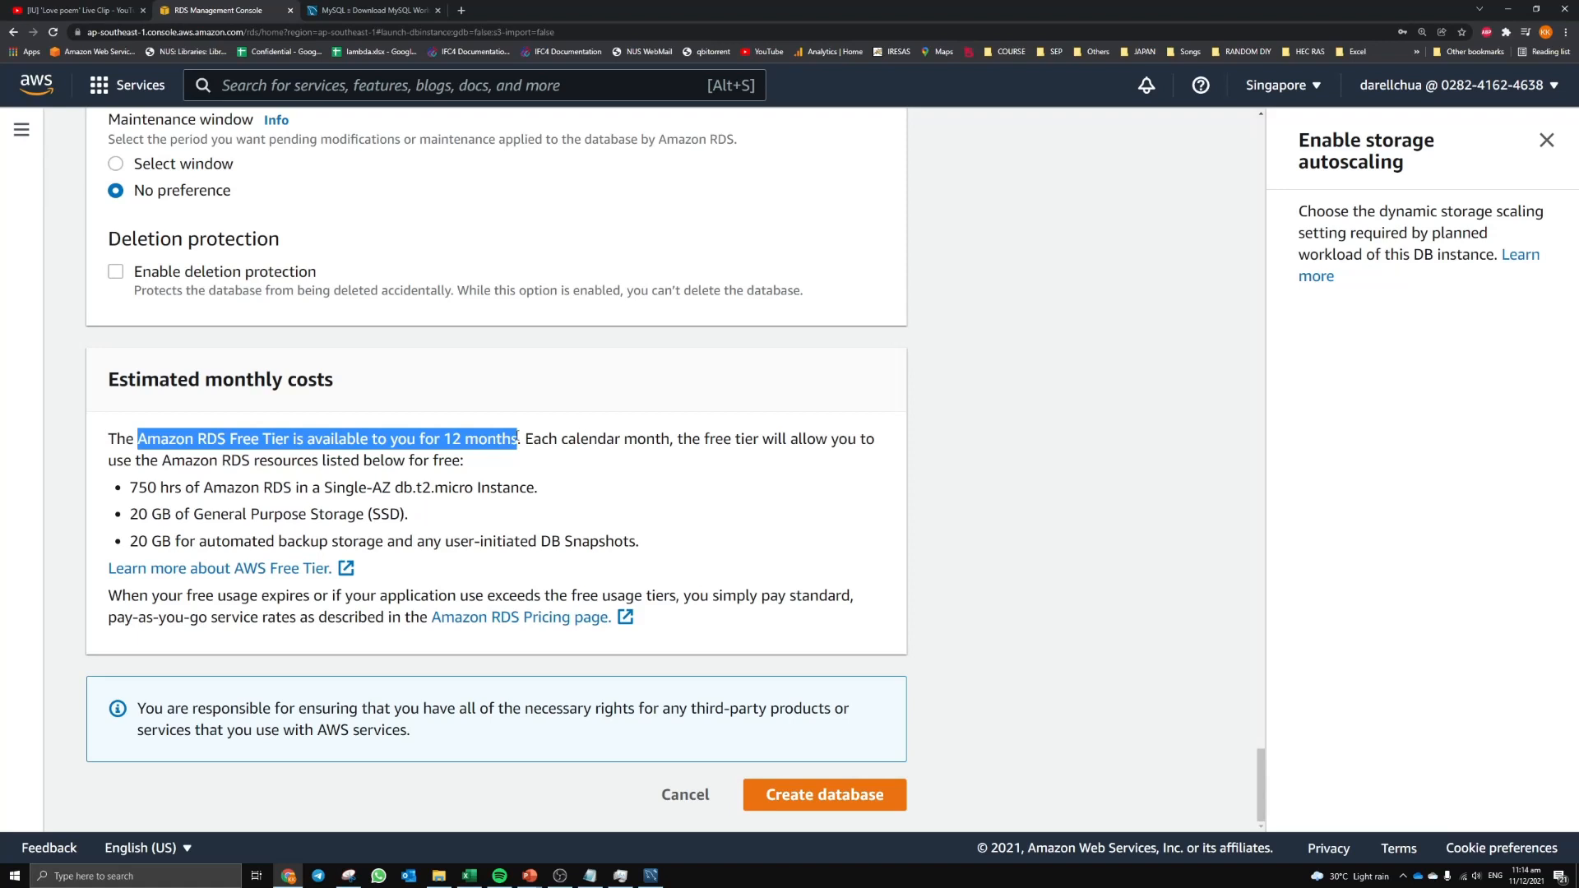
click(516, 437)
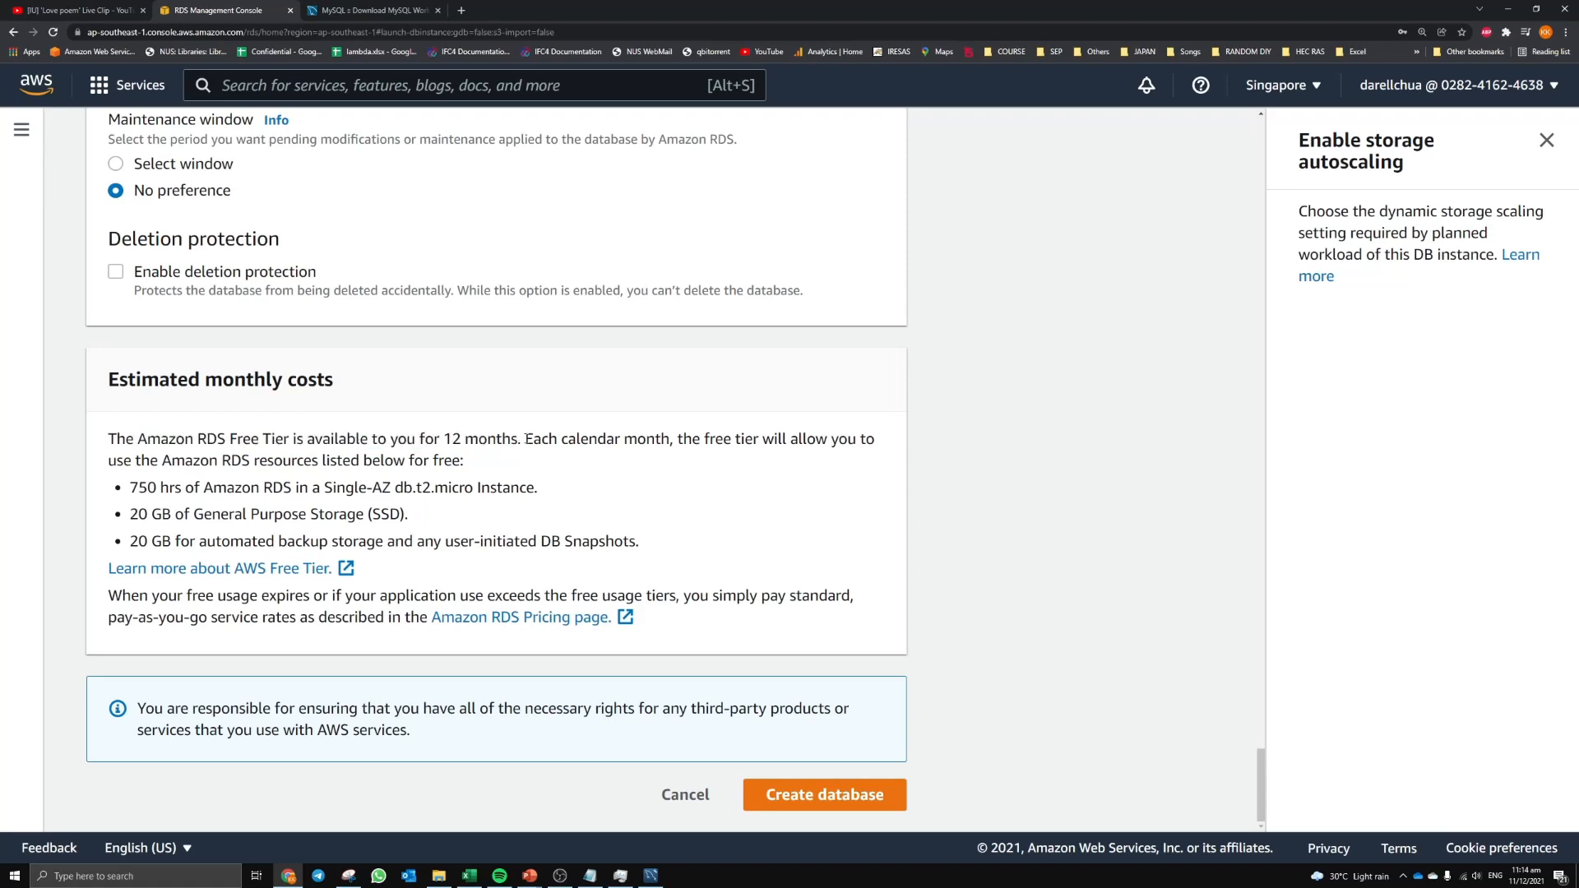
drag(526, 438, 784, 438)
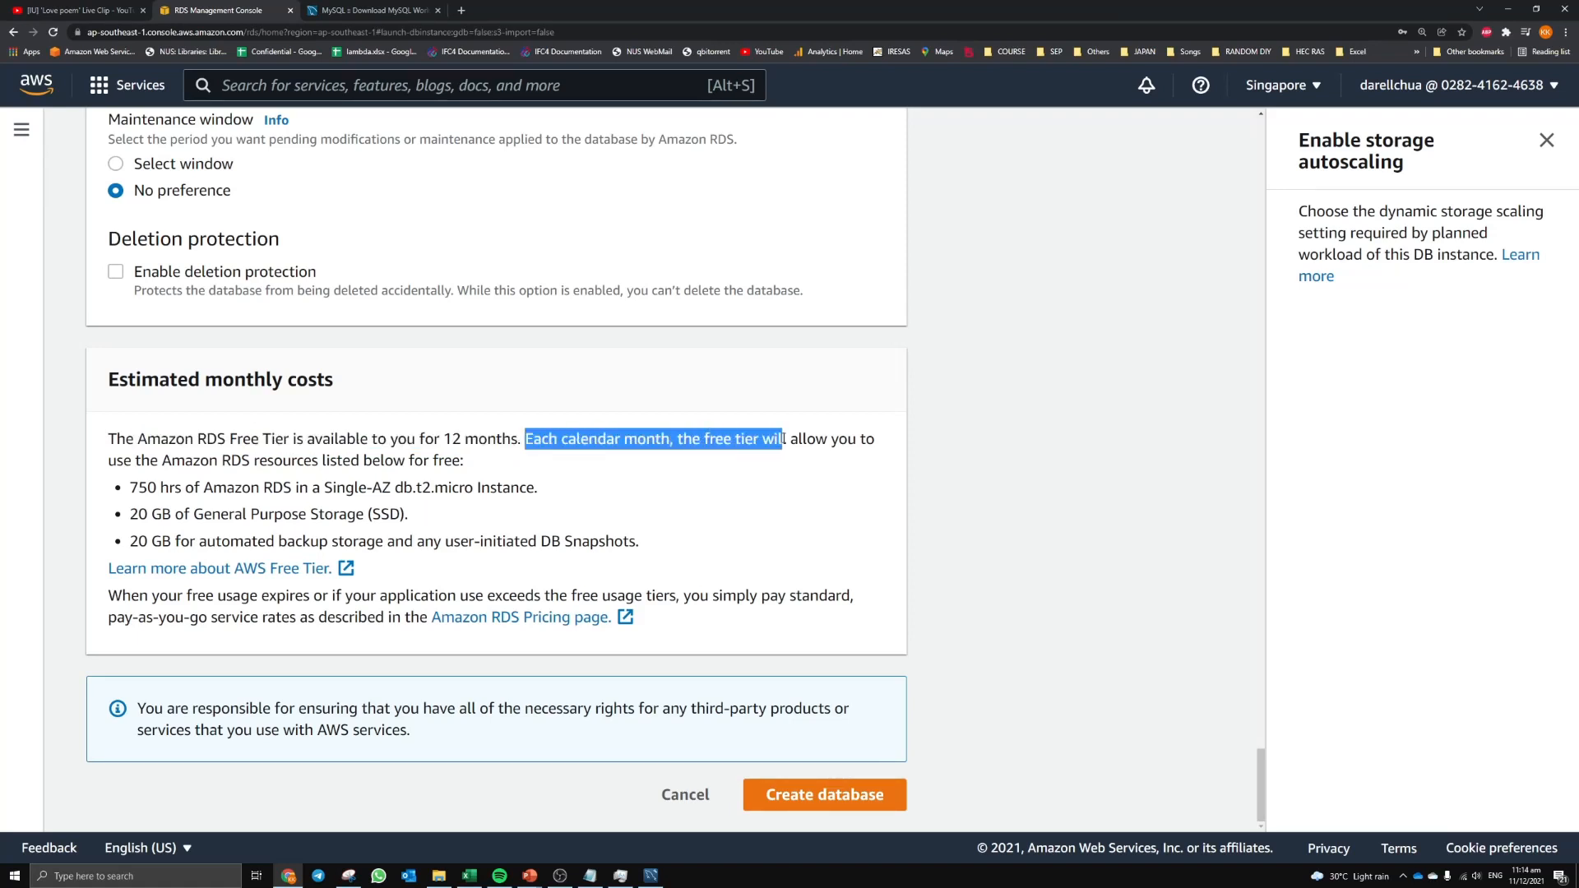
click(784, 438)
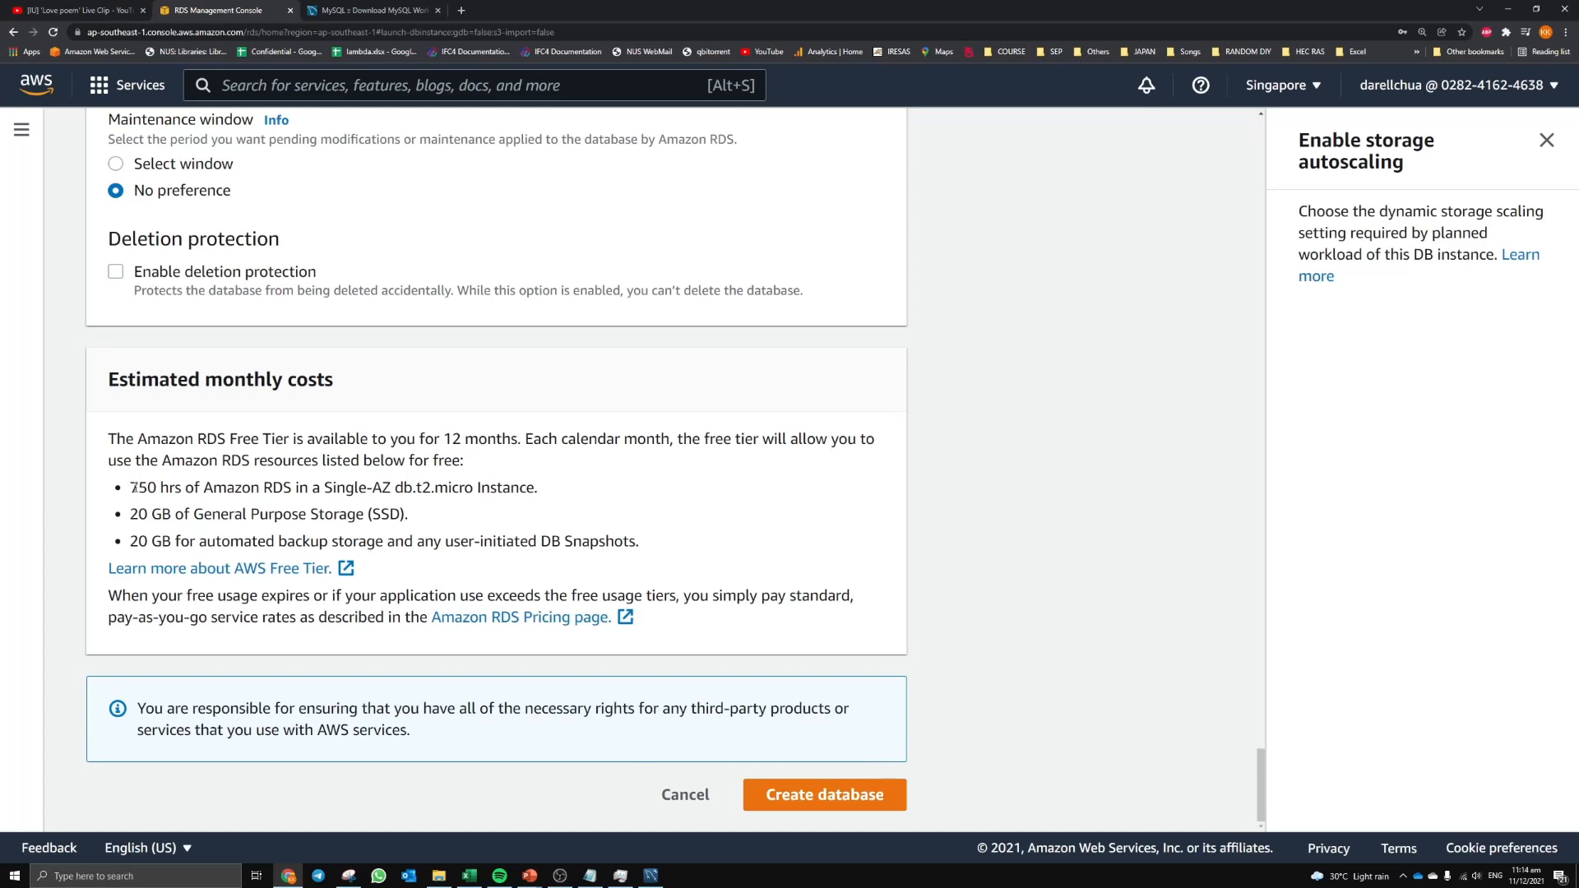
drag(133, 487, 179, 486)
click(179, 487)
drag(535, 494, 134, 497)
click(134, 497)
drag(134, 486, 703, 541)
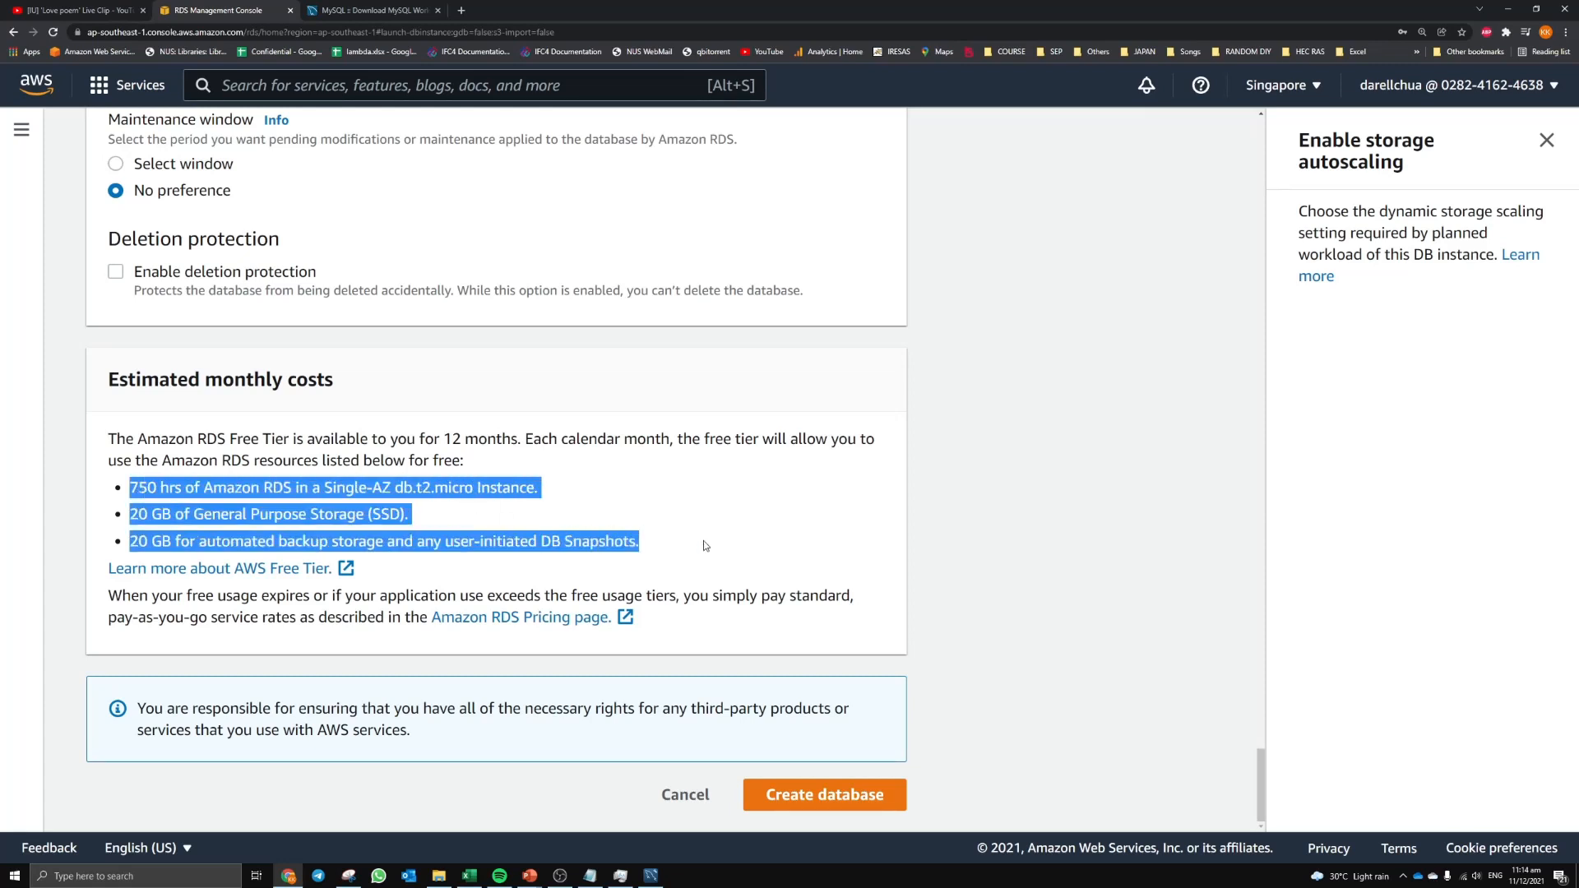
click(703, 540)
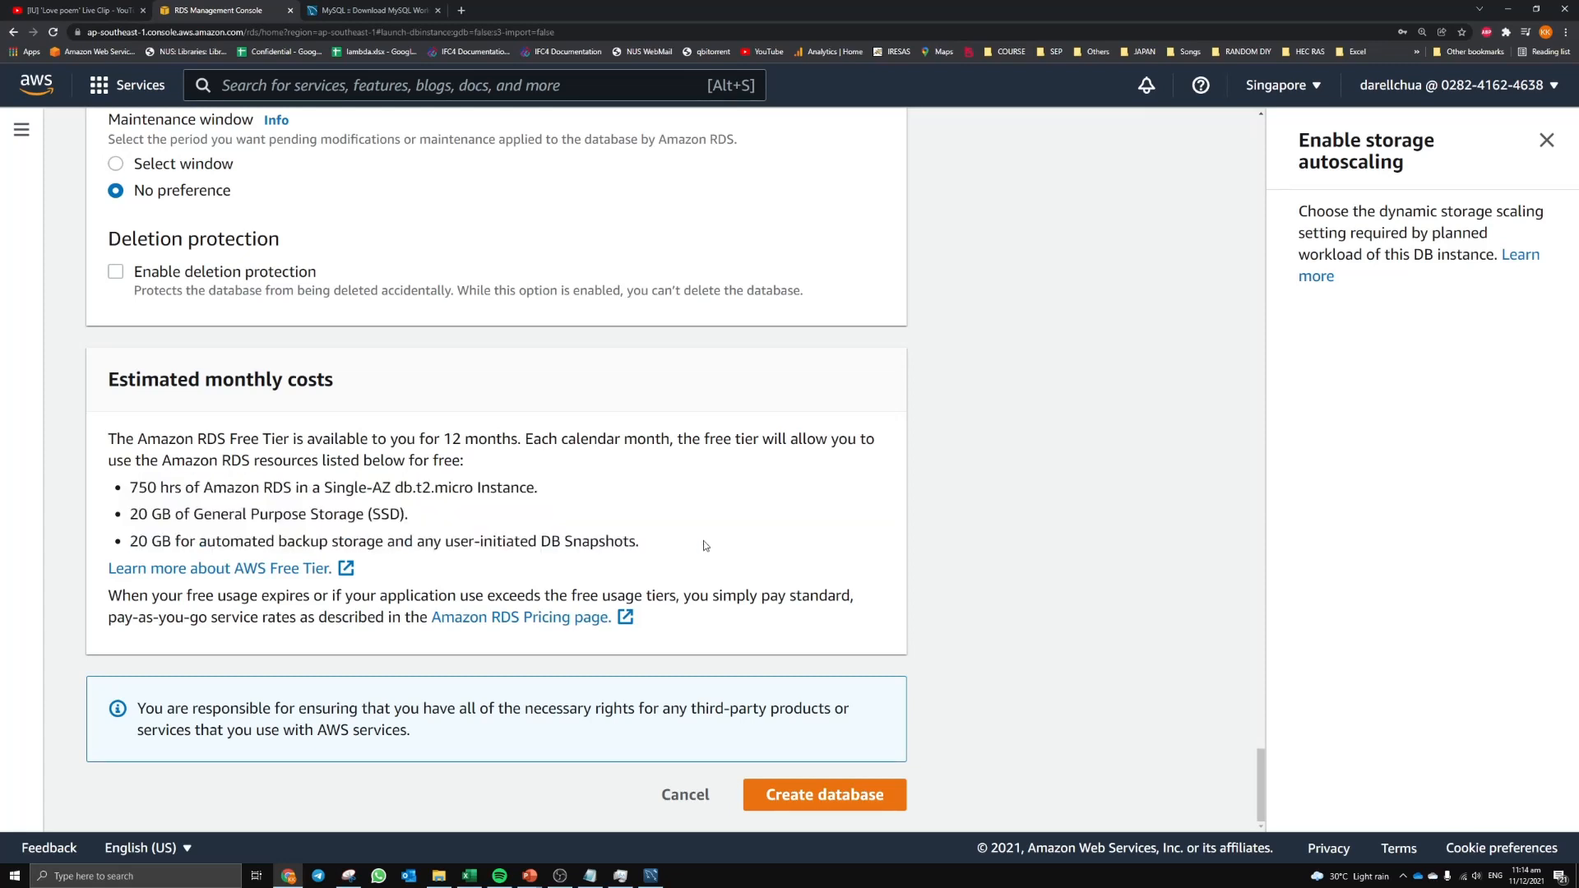
- Create the database with the chosen settings and refresh the databases list to check its status
click(863, 796)
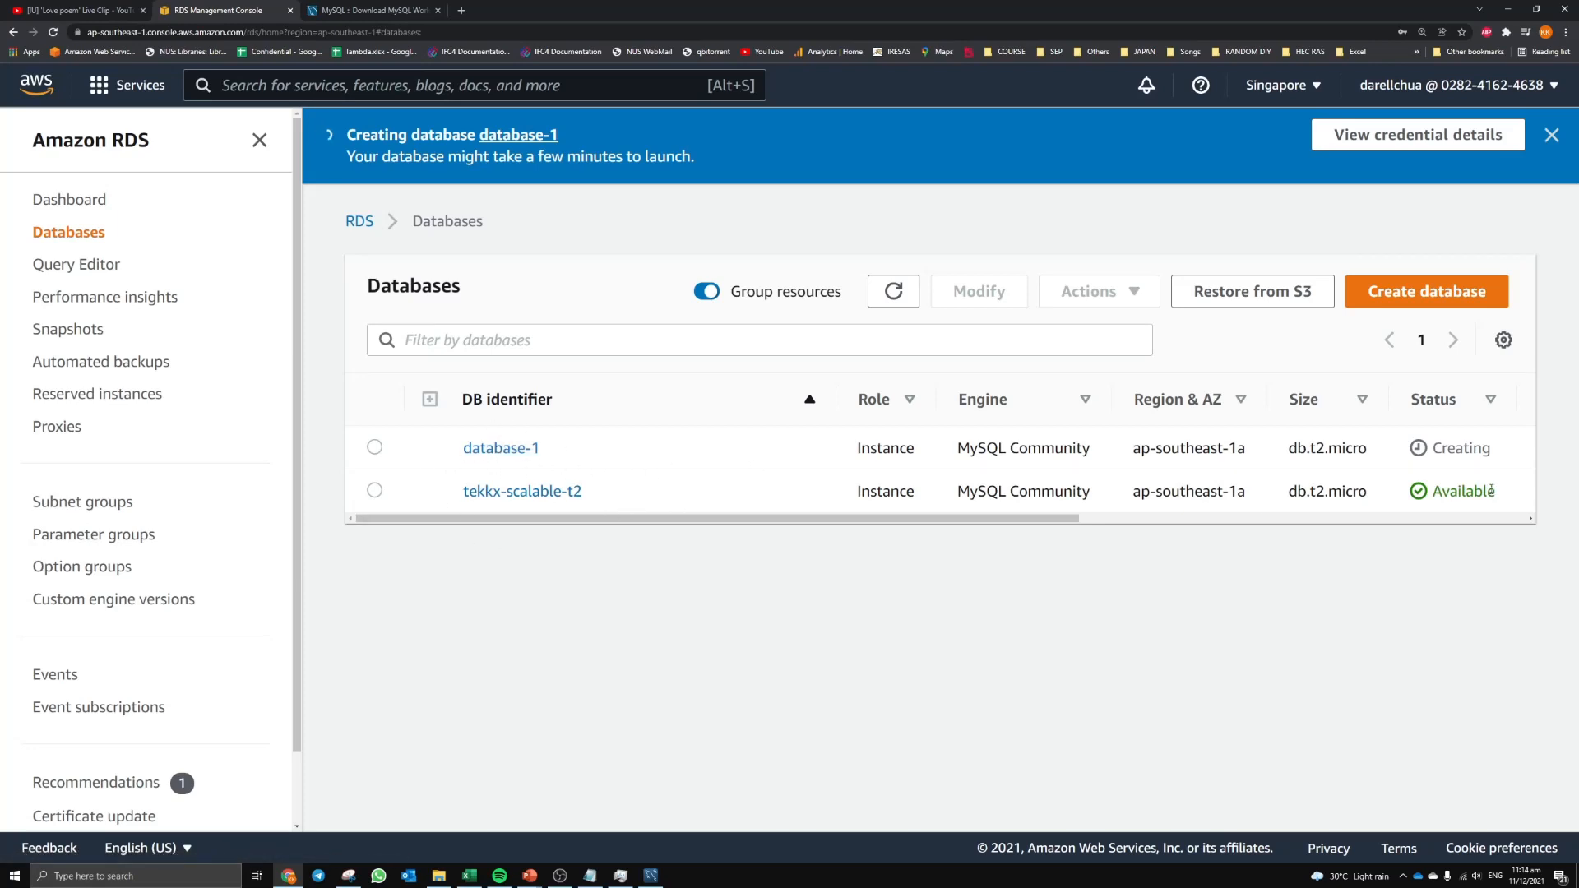
drag(1531, 499, 804, 490)
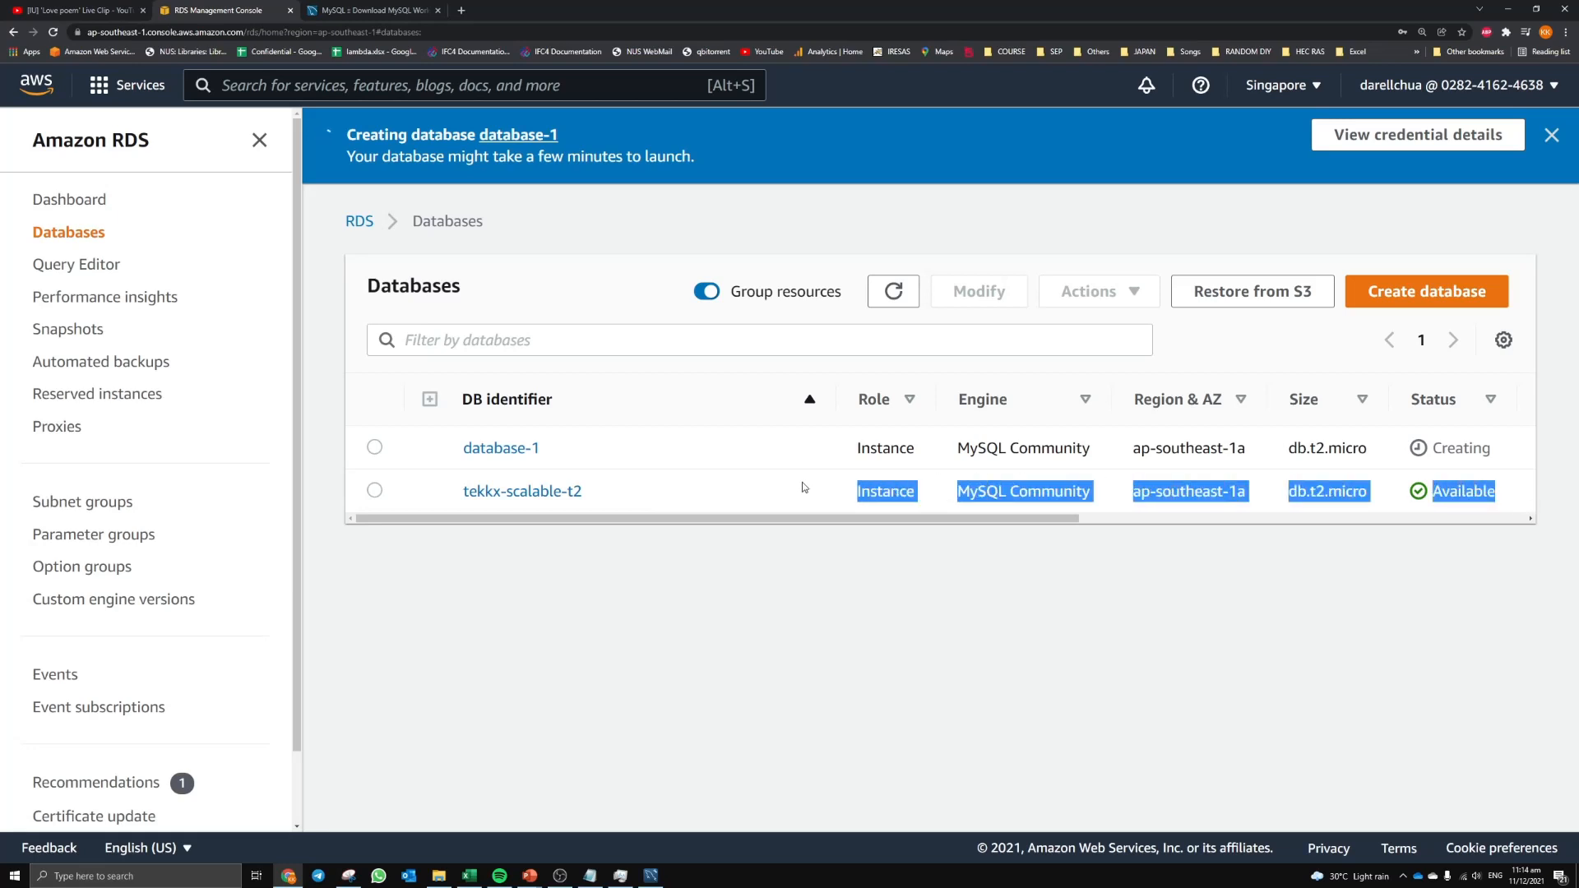
click(1468, 445)
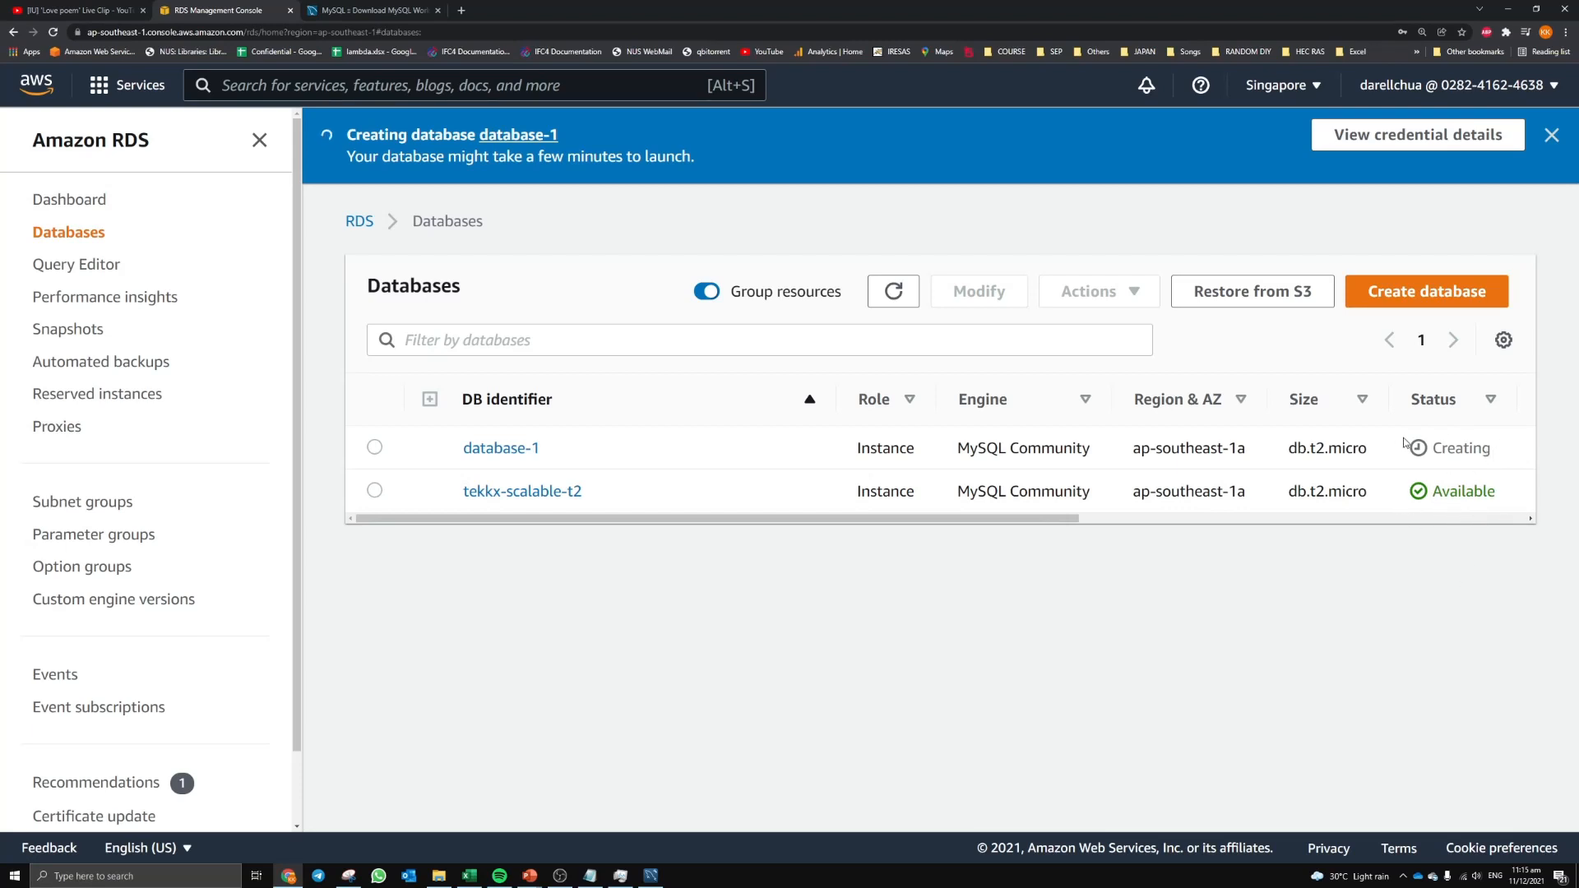
click(890, 293)
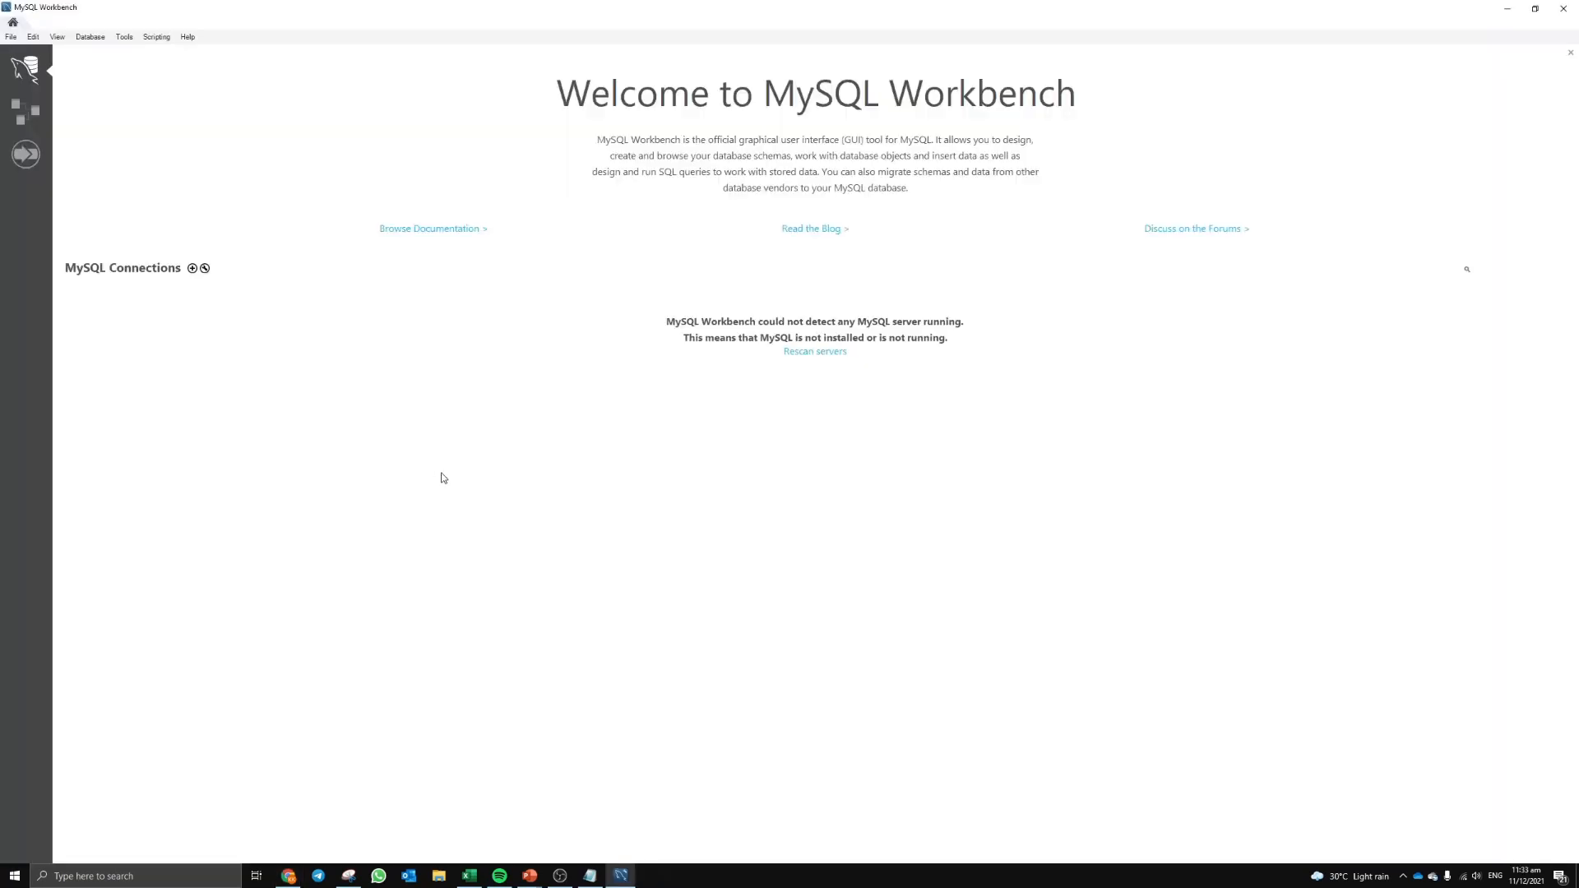
- Start a new MySQL connection and name it database-1-connection
click(193, 268)
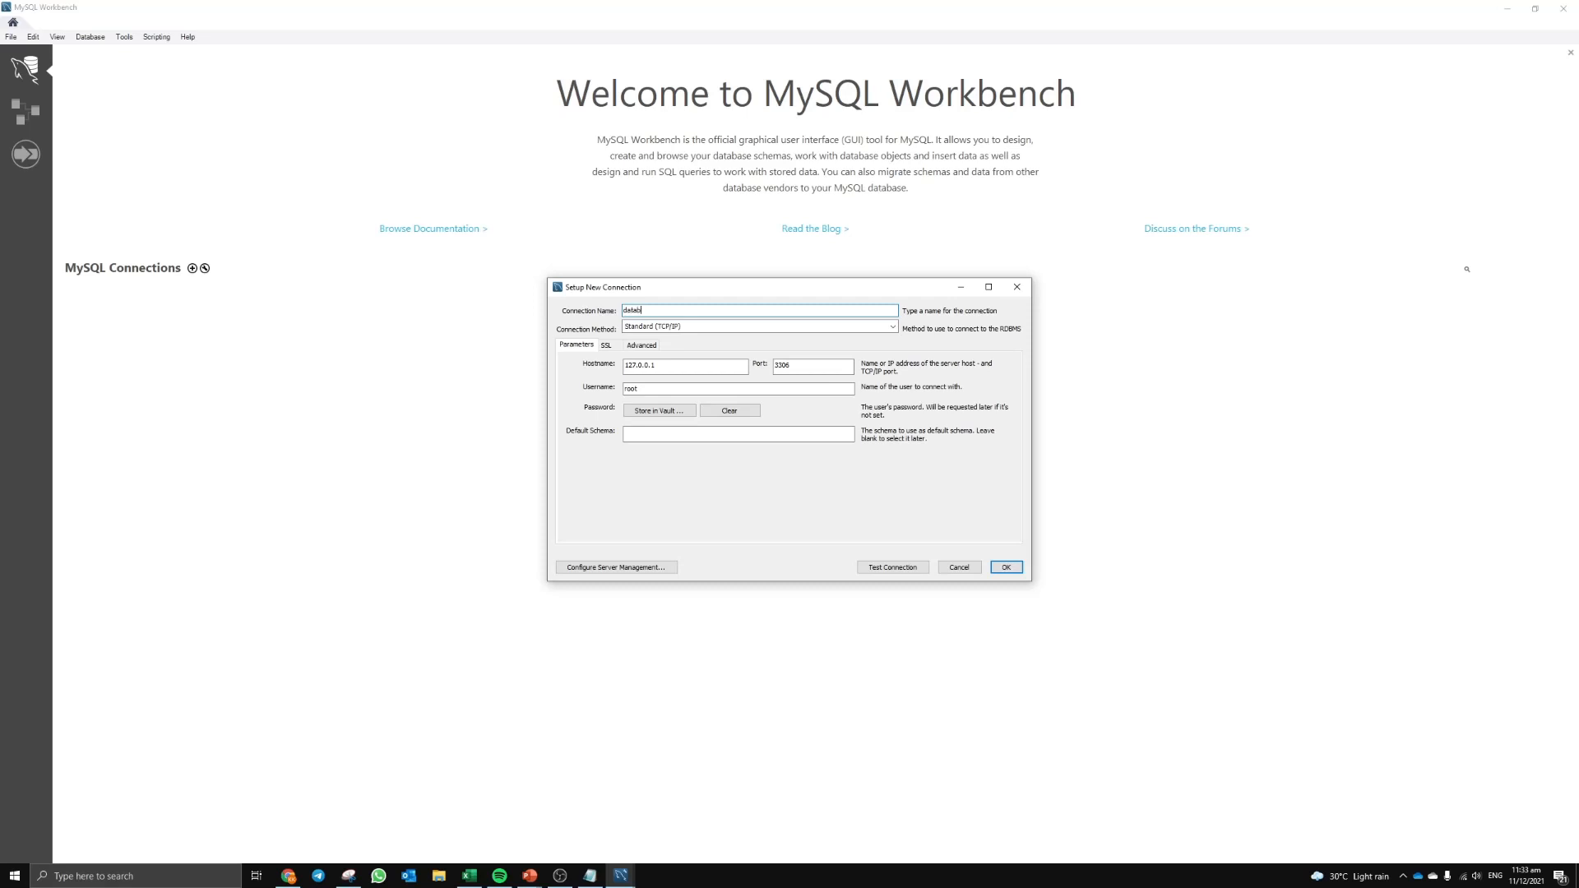
text(database-1-connection)
- Switch to the RDS console in Chrome, copy the database-1 endpoint, and paste it as the new connection's hostname in MySQL Workbench
click(288, 876)
click(582, 621)
scroll(582, 621, up, 3)
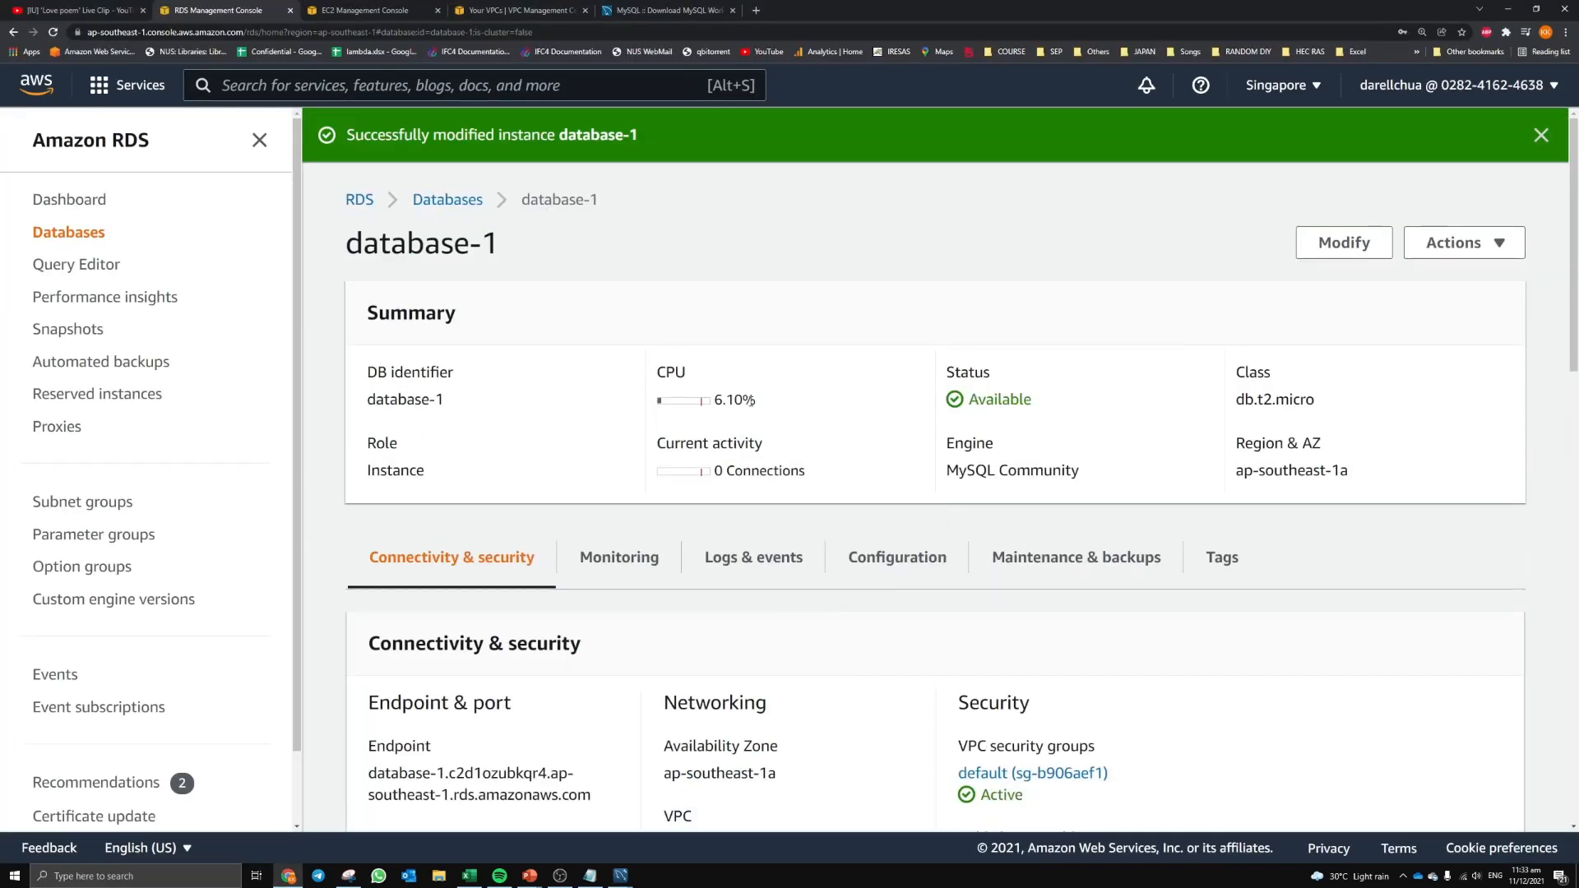
drag(619, 208, 531, 201)
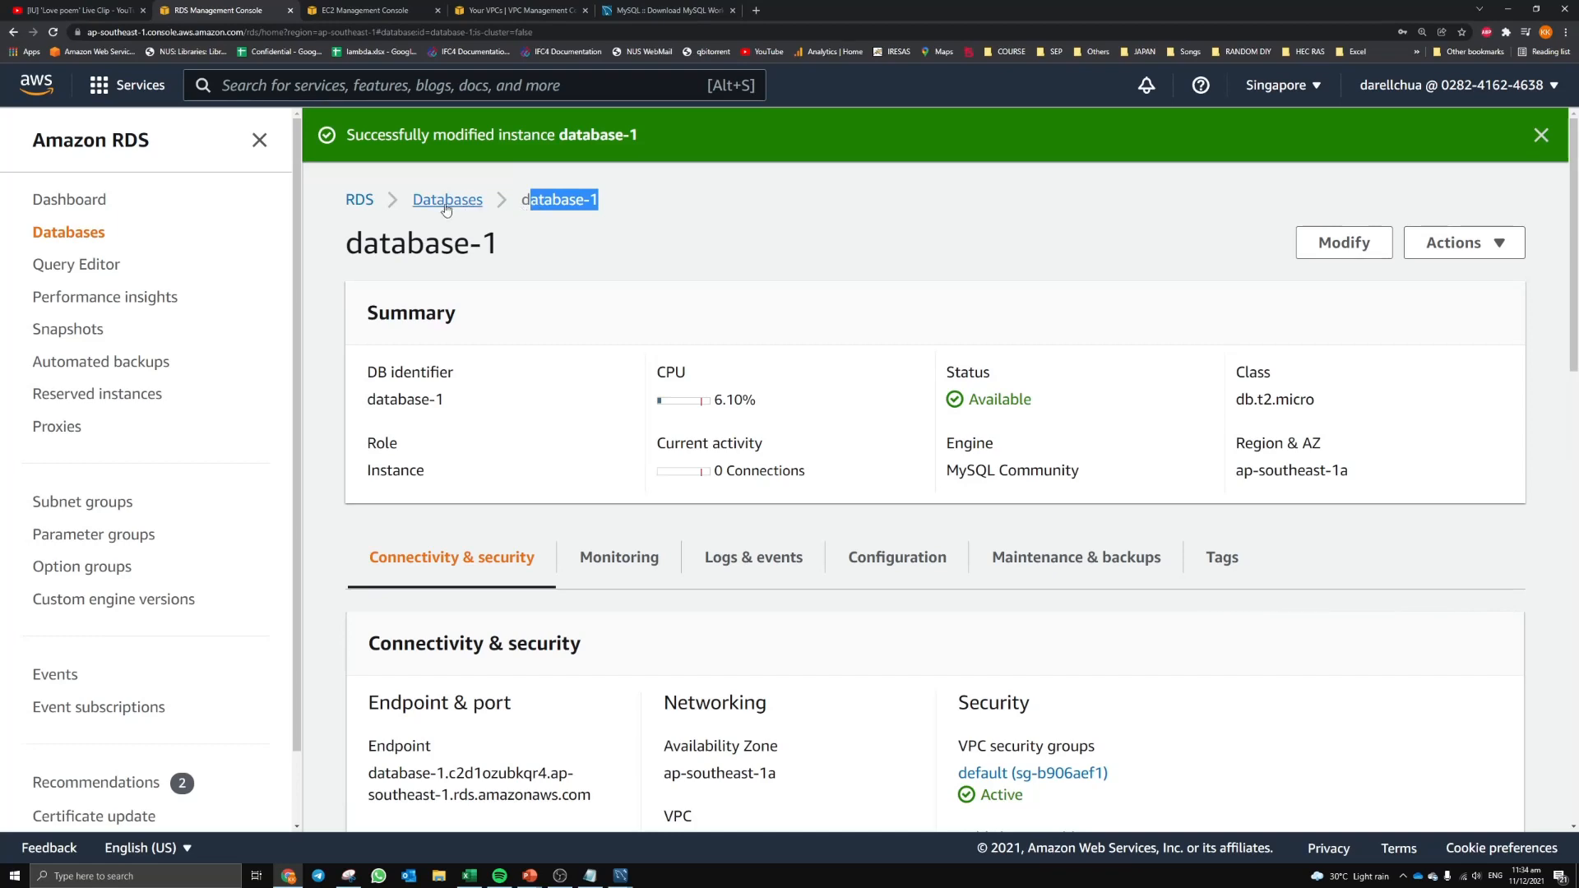
scroll(693, 288, down, 5)
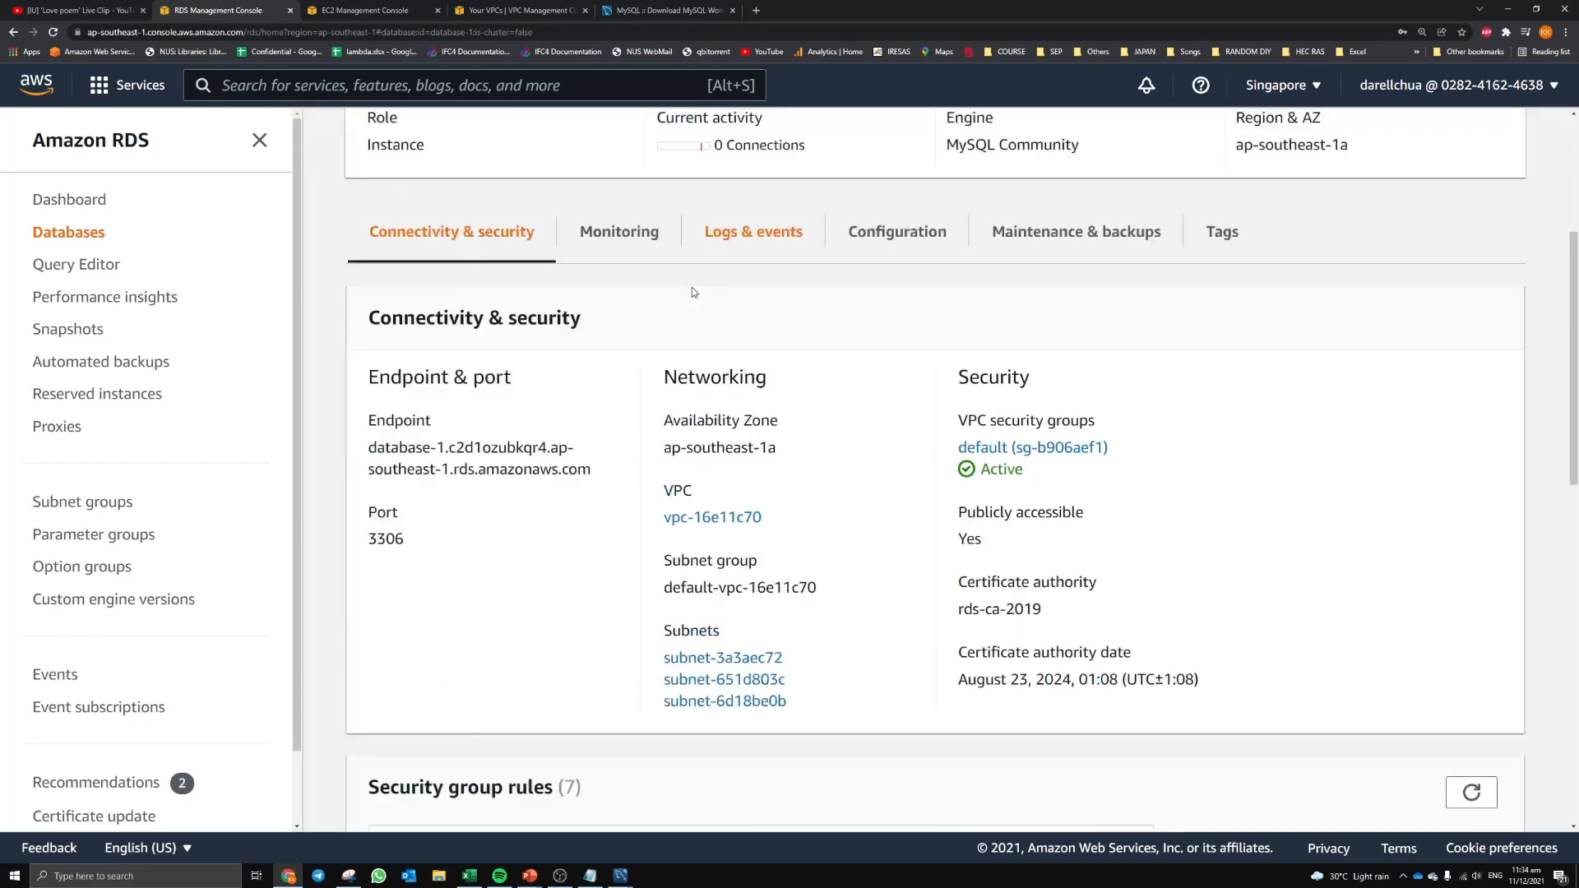
drag(600, 427, 369, 403)
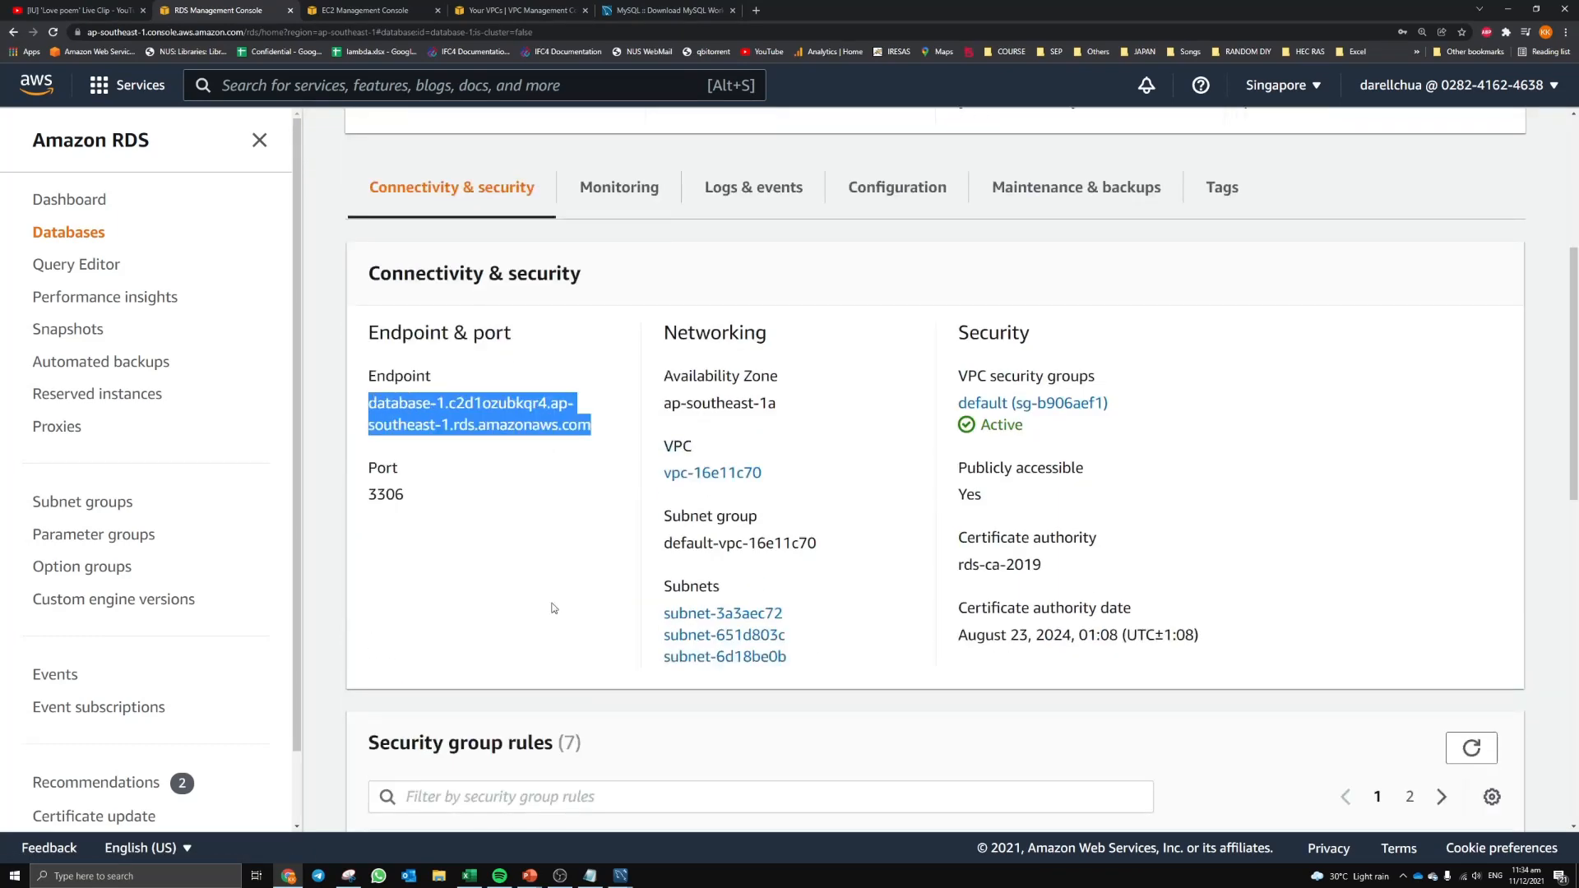
click(621, 875)
click(674, 815)
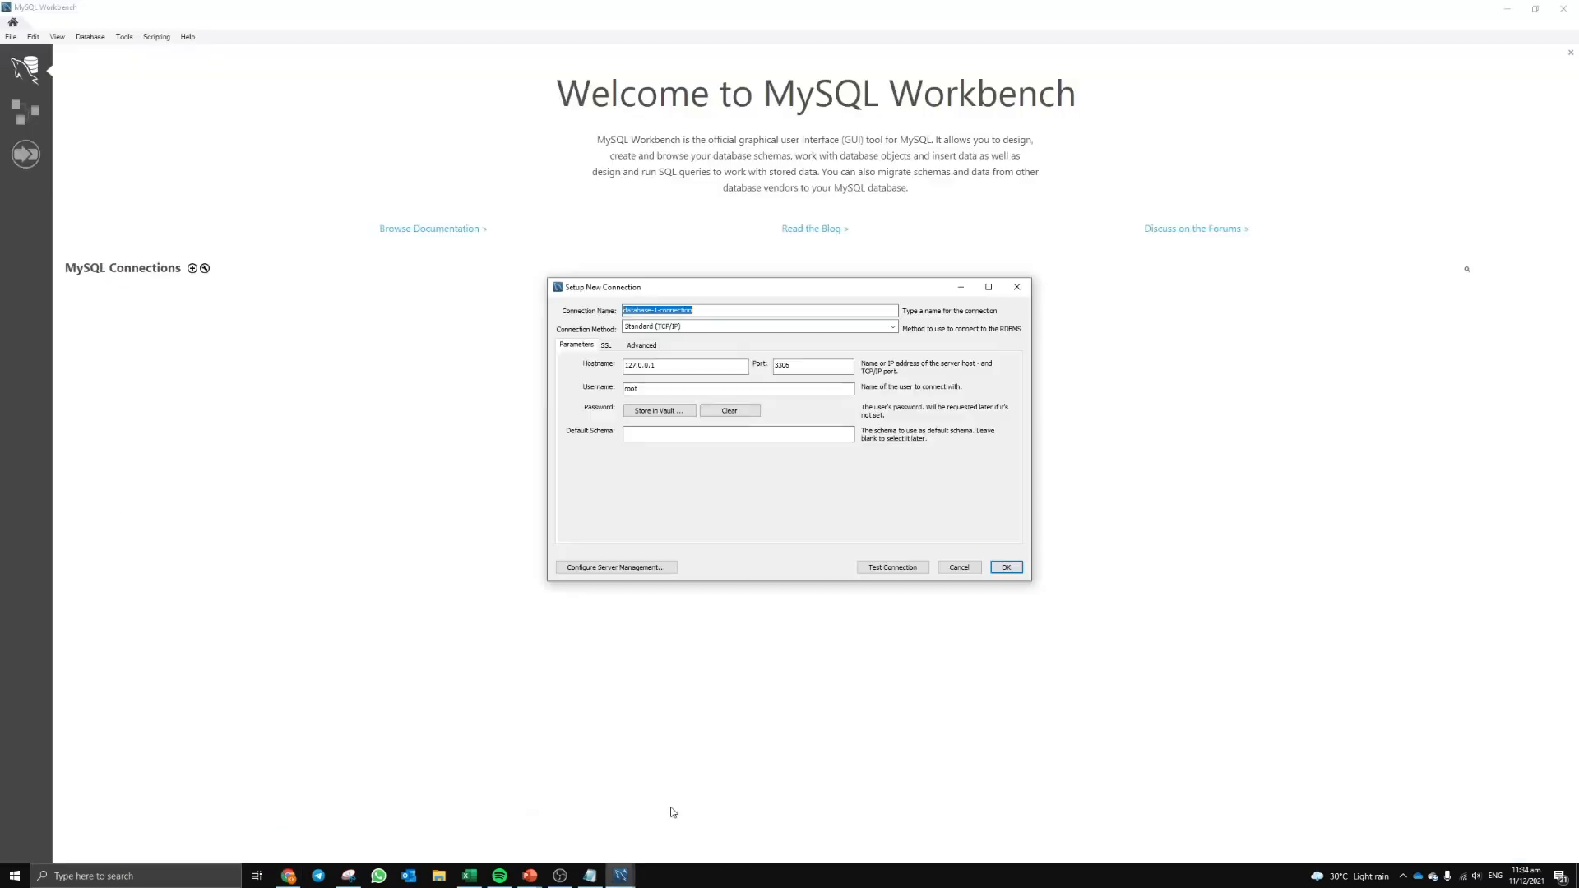
drag(718, 364, 543, 344)
key(ctrl+v)
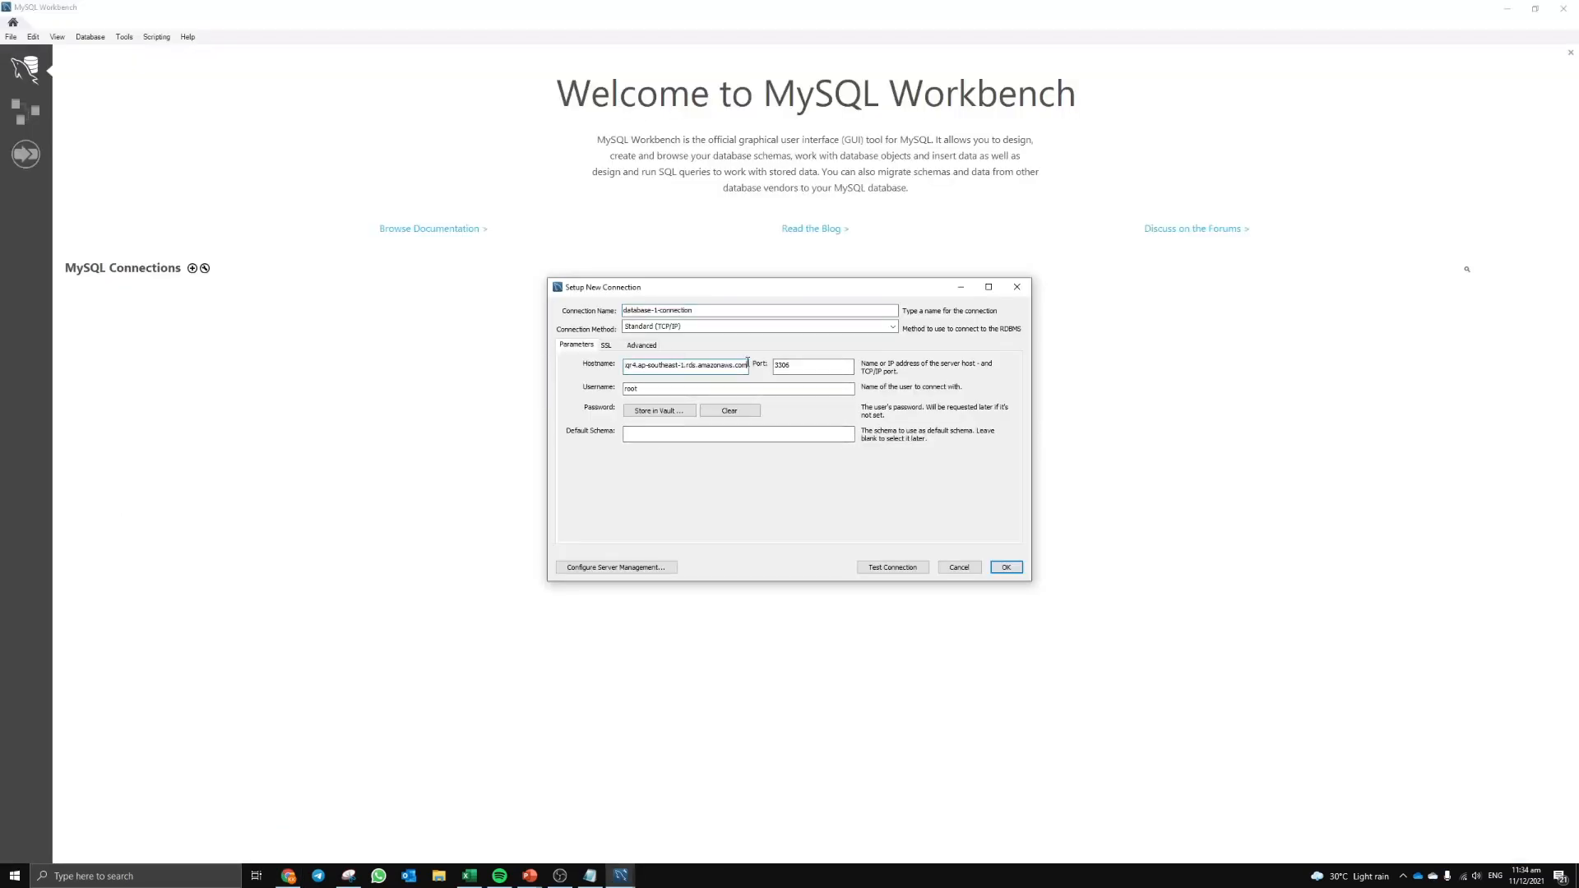
- Check the connection's port, set the username to admin and store the database password in the vault
double_click(810, 366)
double_click(631, 388)
text(admin)
click(676, 413)
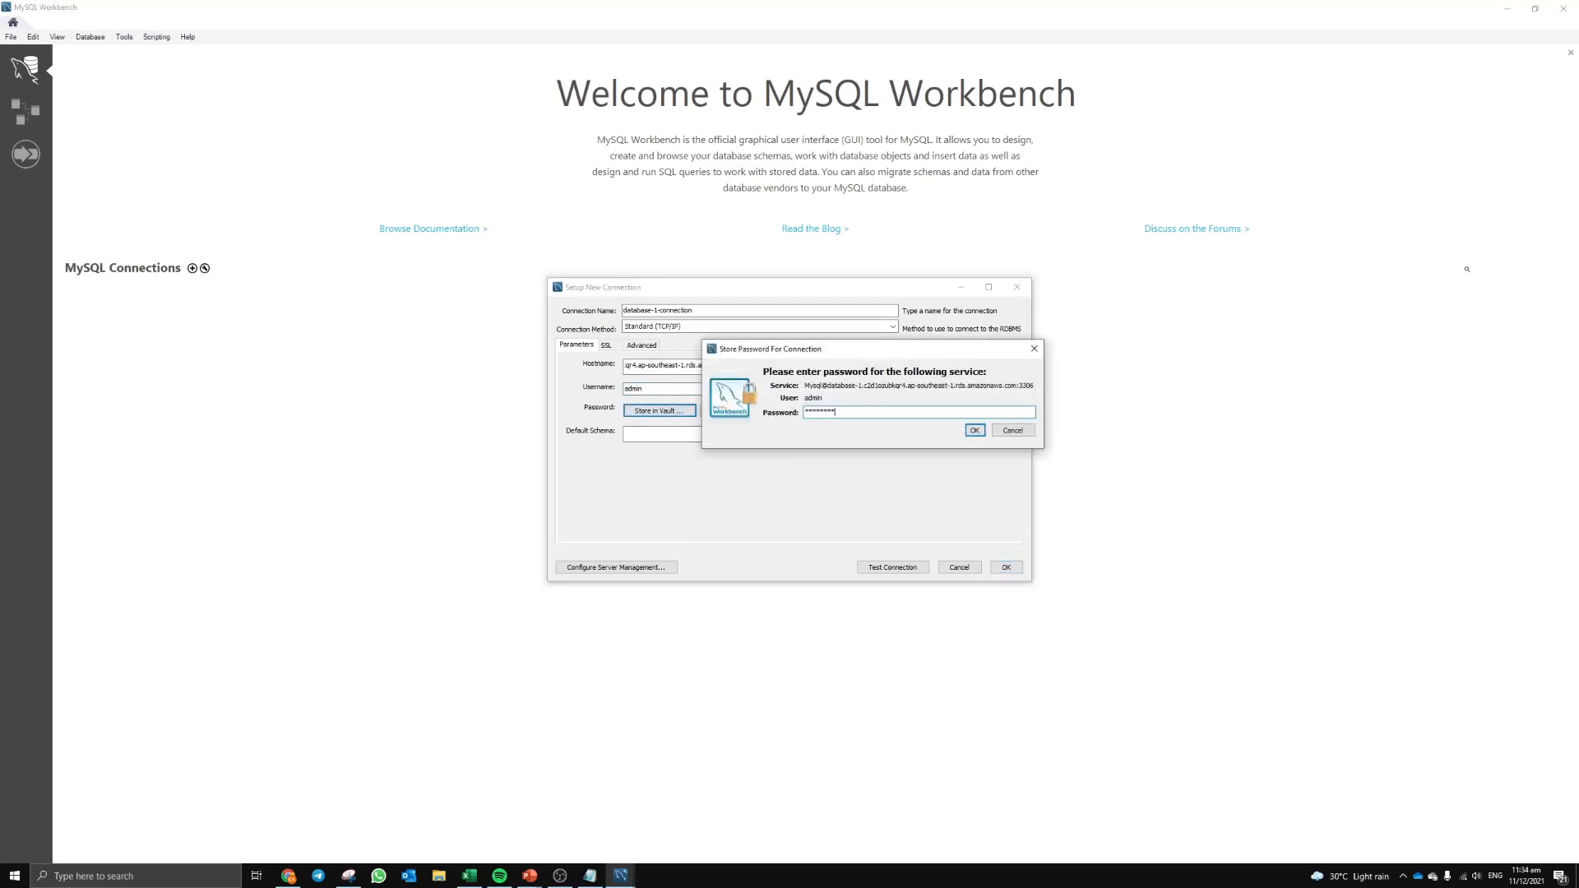
click(975, 430)
- Test the connection to the RDS instance and save it
click(881, 571)
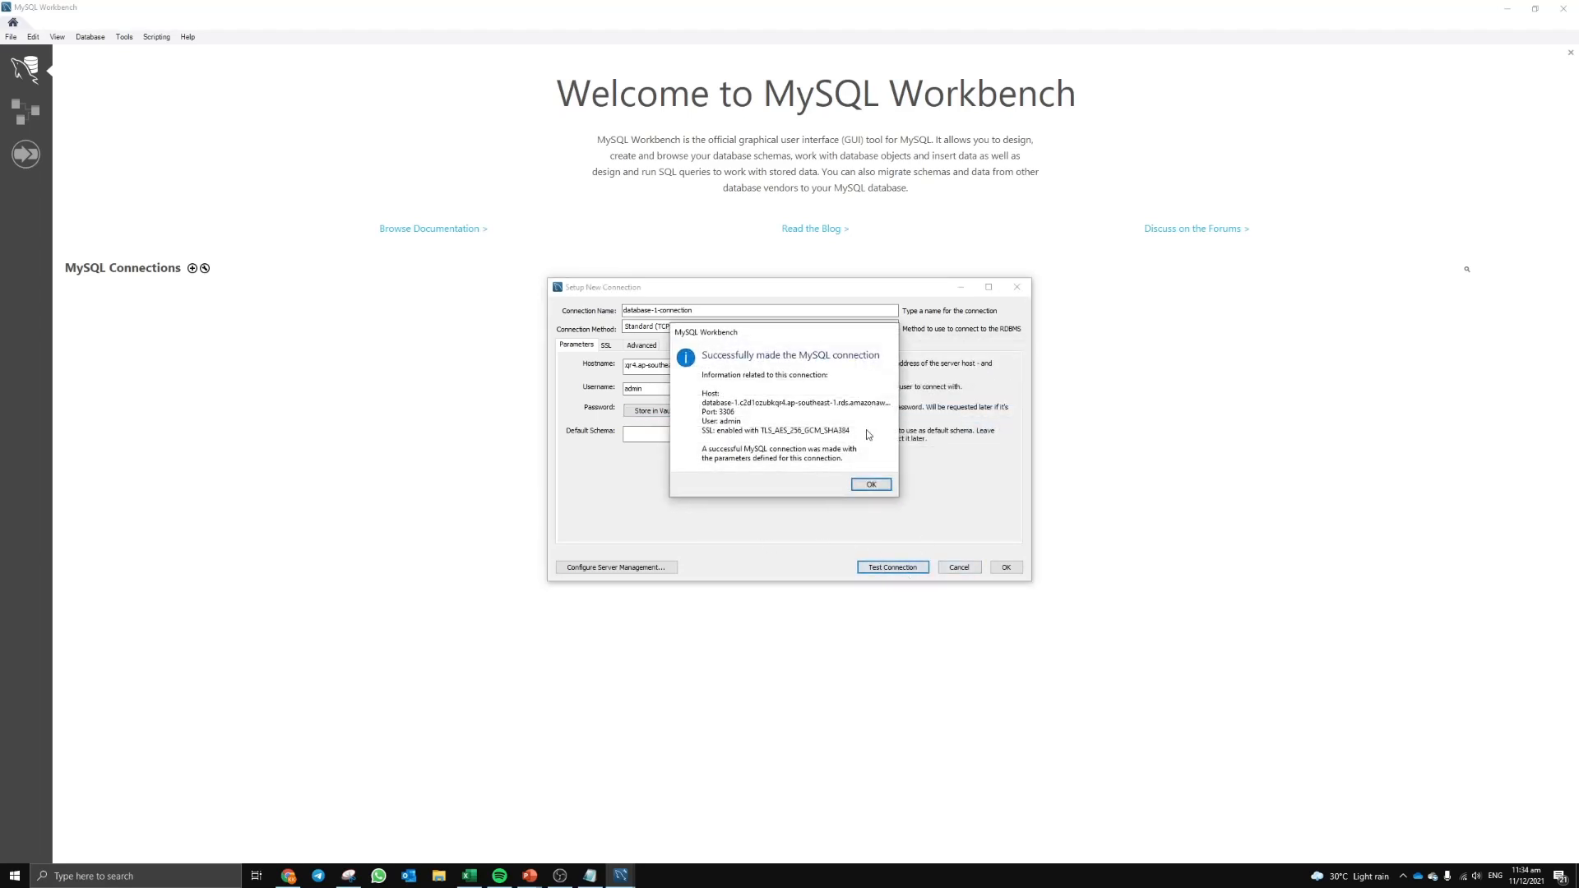
click(866, 484)
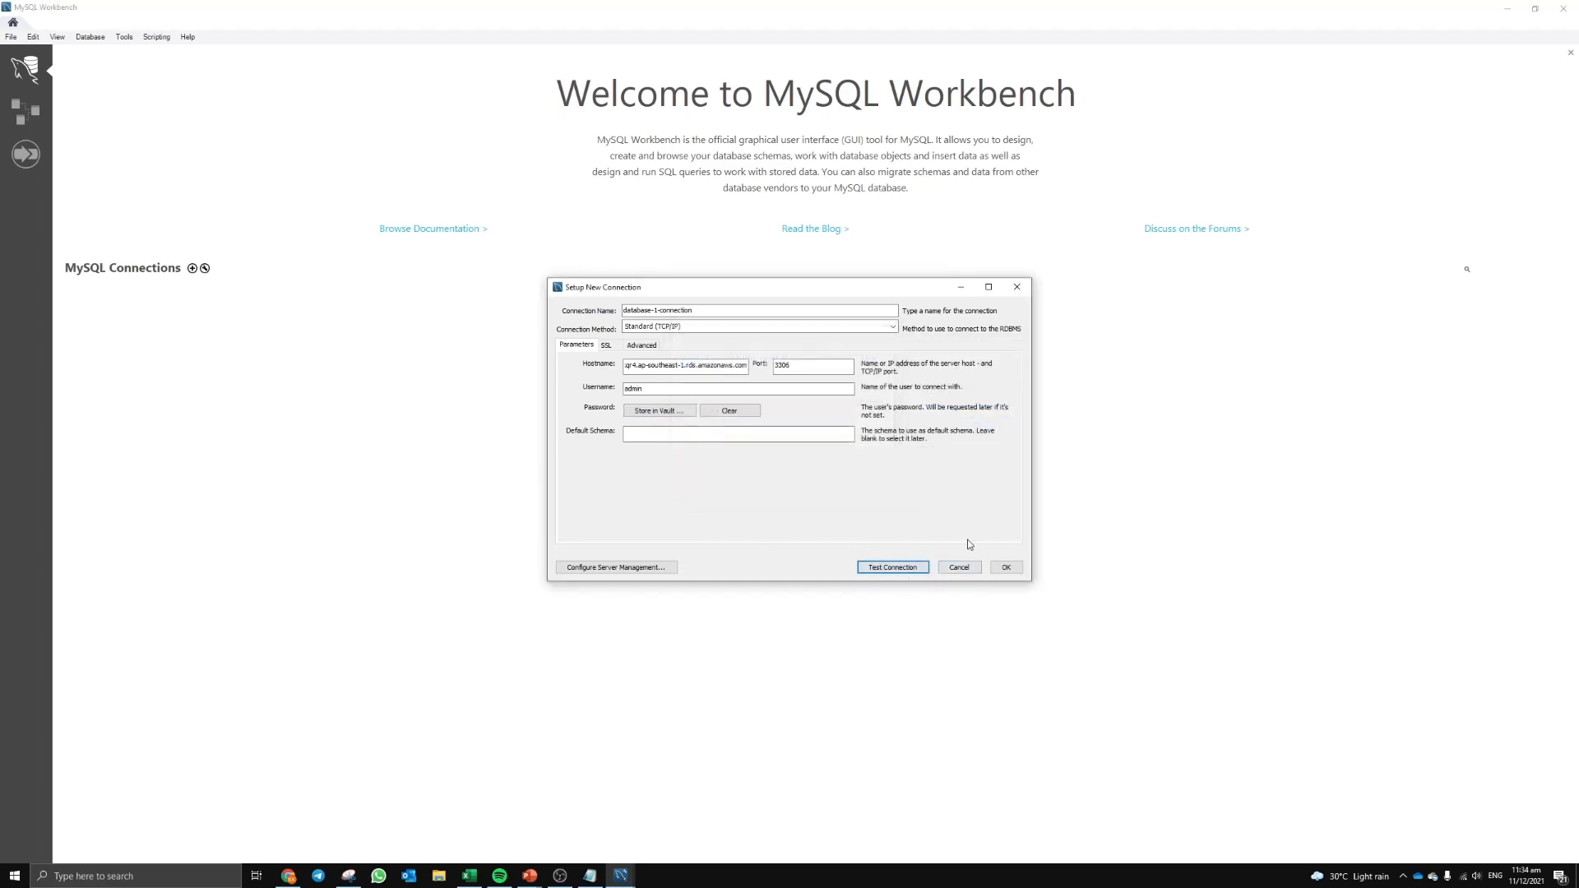
click(1007, 568)
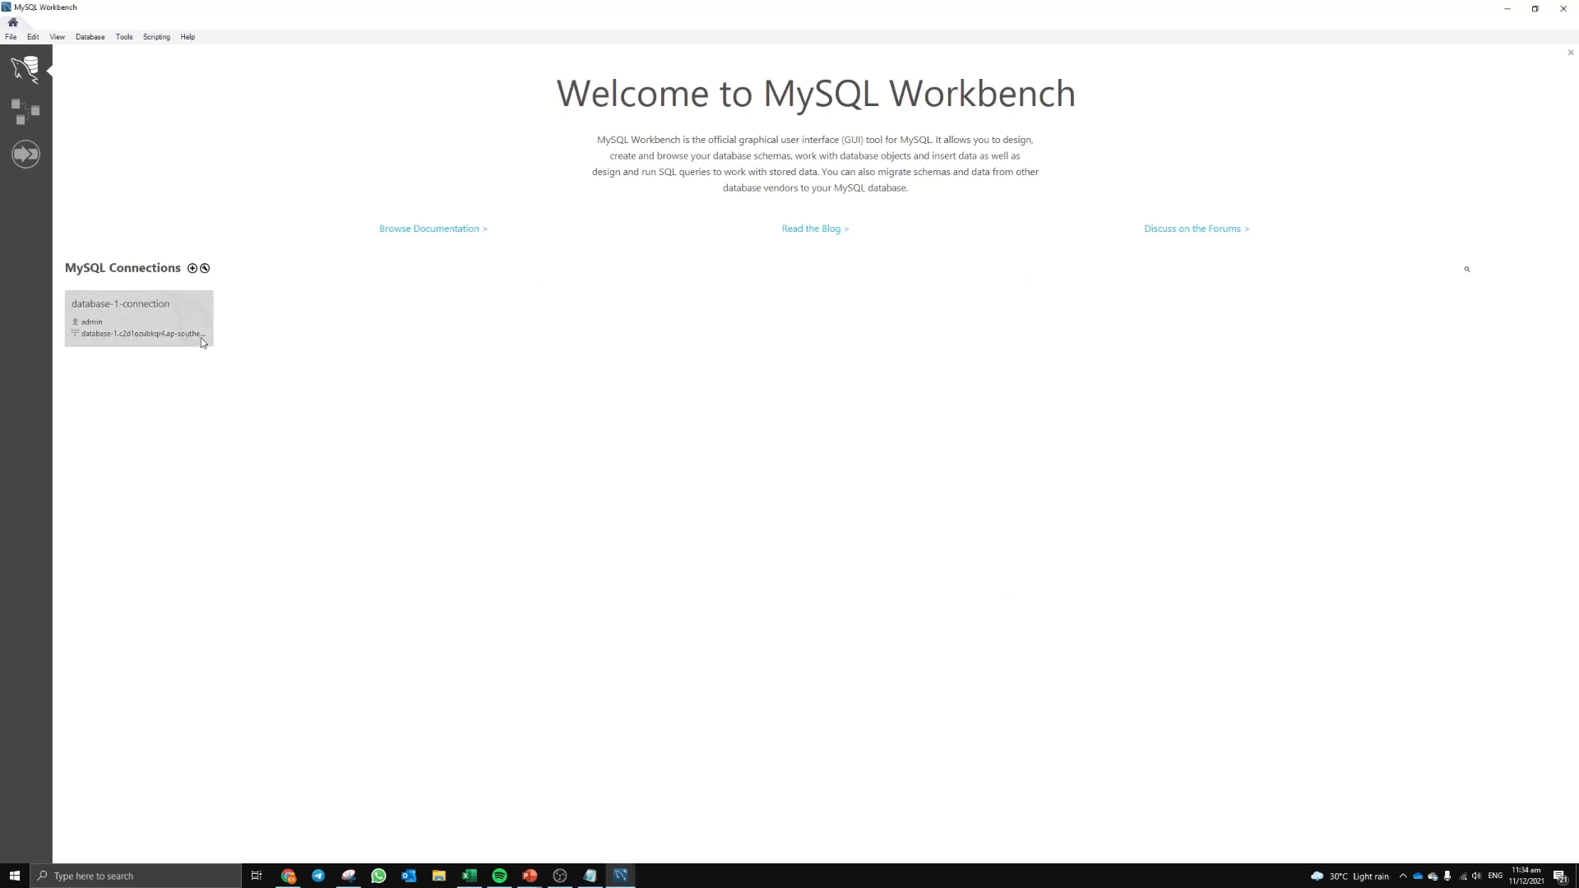
- Open the database-1-connection and expand the testdatabase schema
click(118, 331)
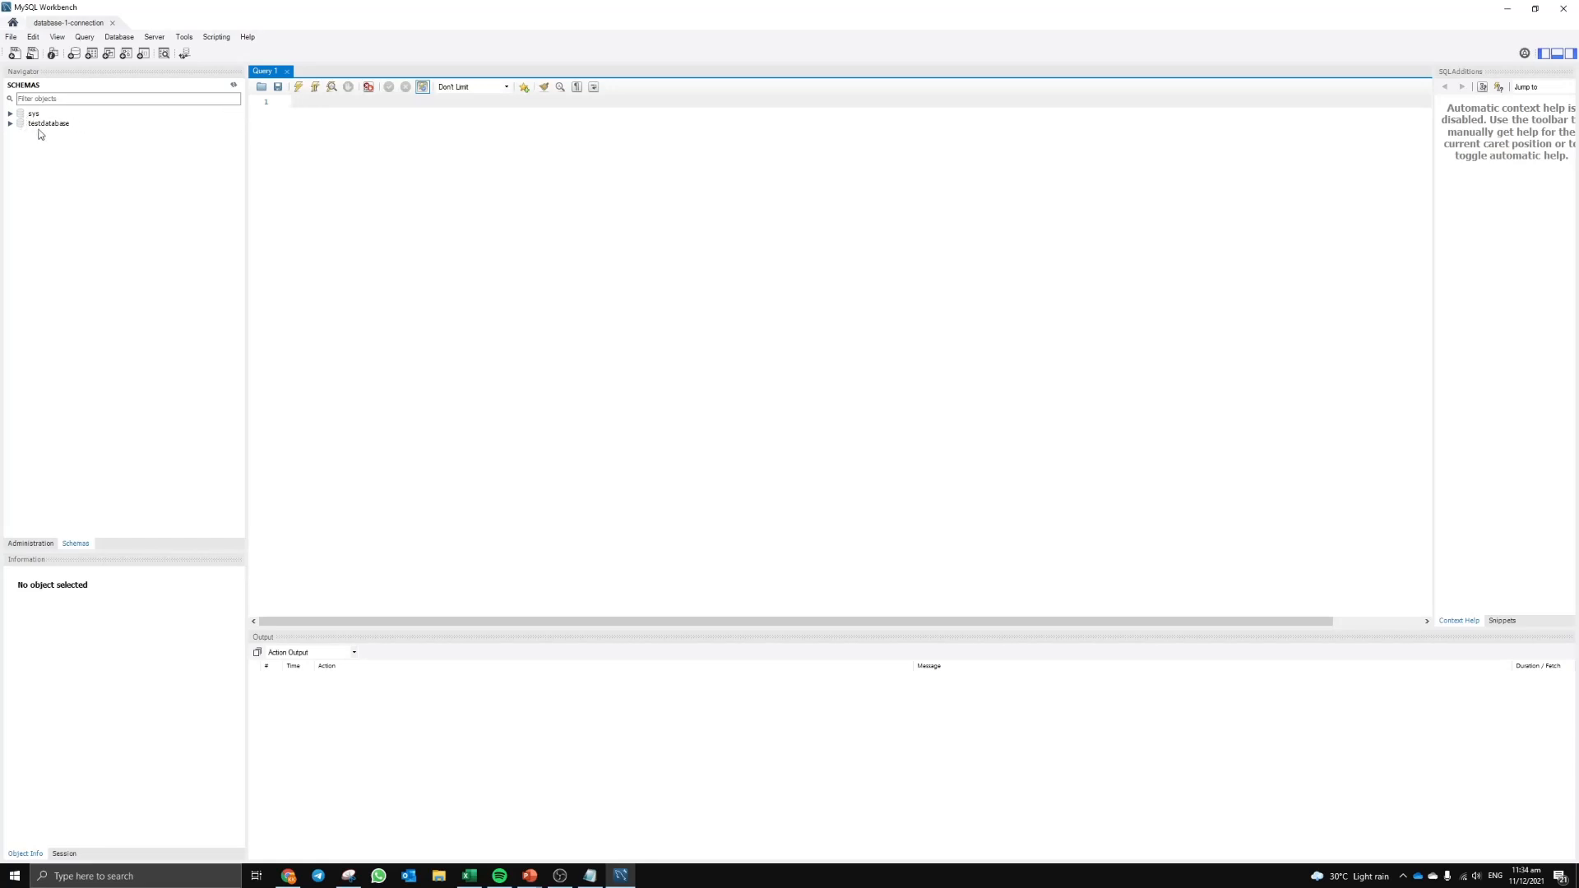
click(11, 123)
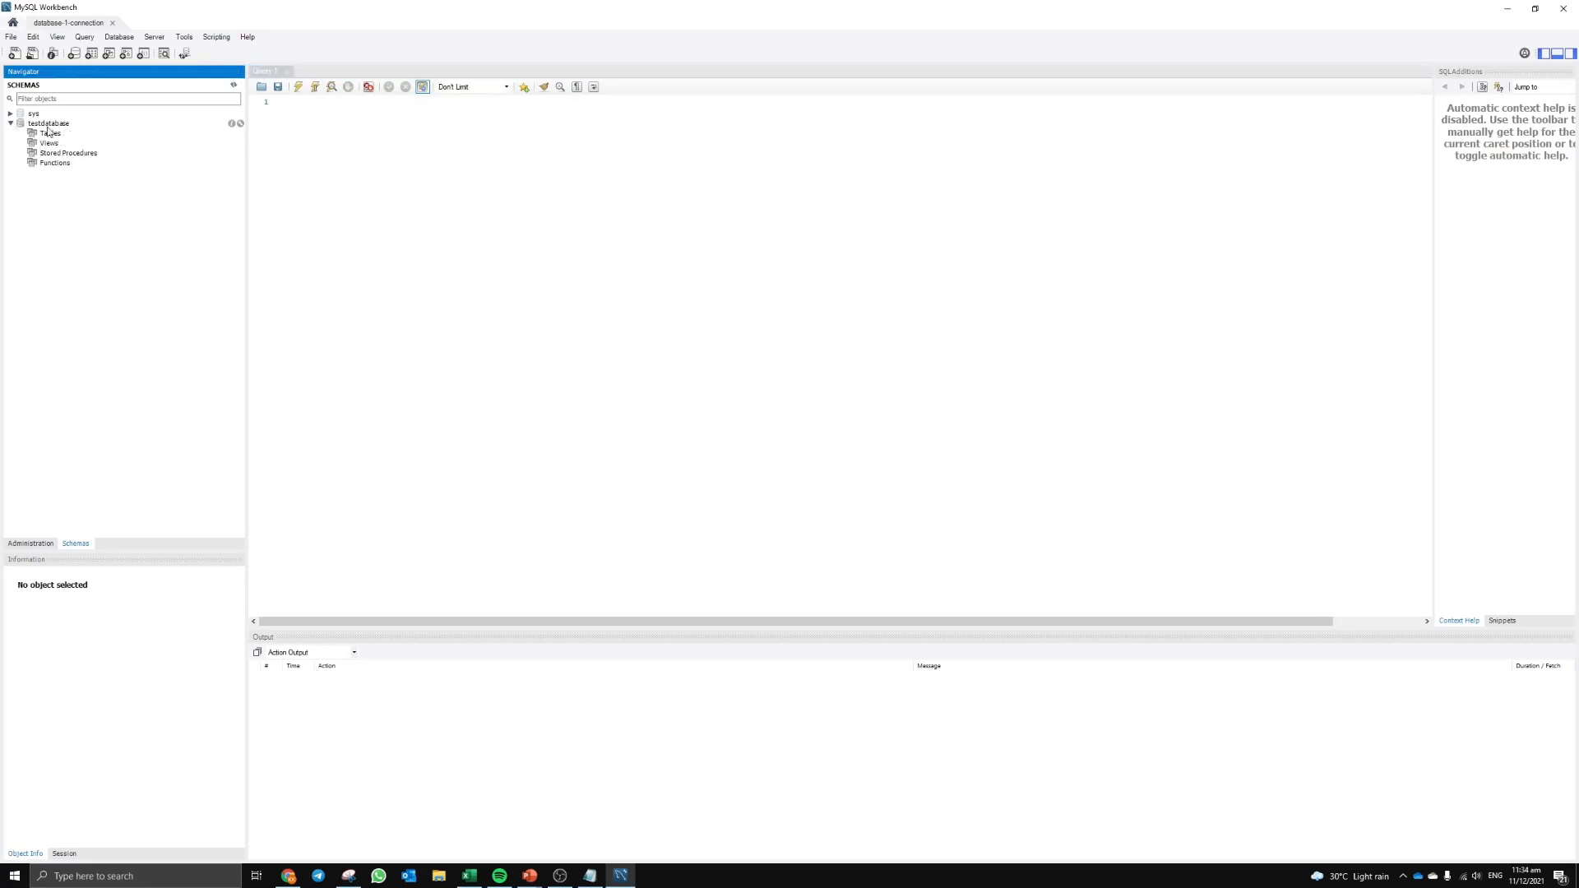